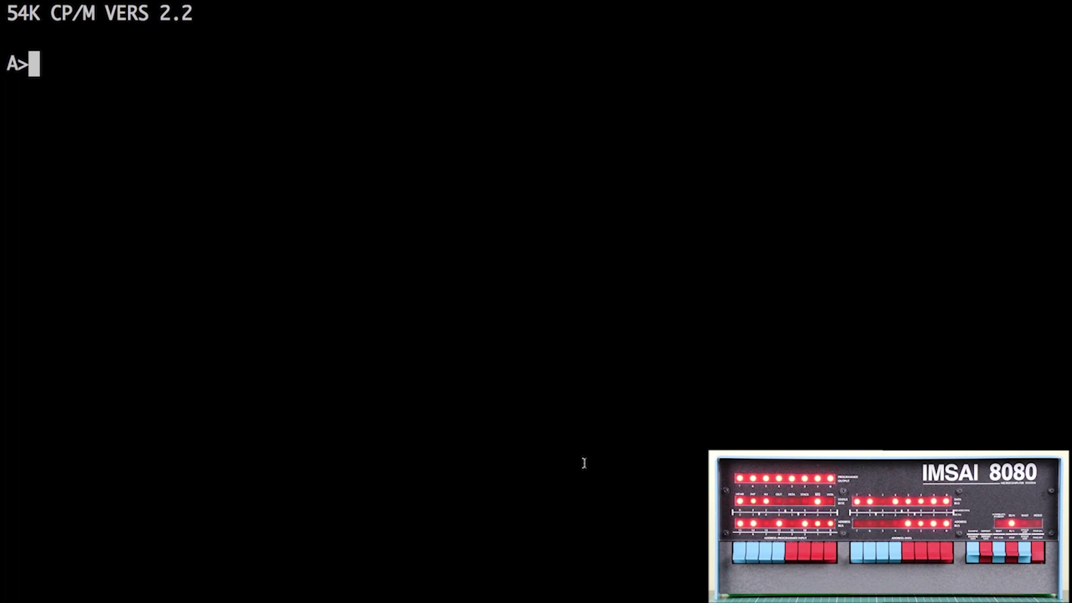
# Step: Run STAT VAL: to list valid options, then run SURVEY for the system report
pyautogui.write('stat val:')
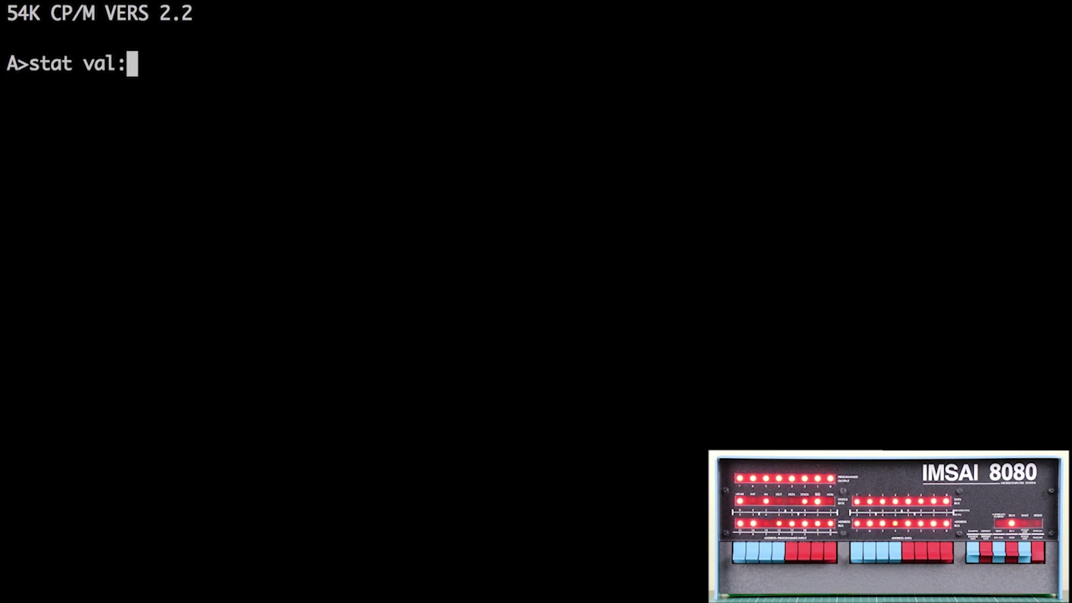
pyautogui.press('Return')
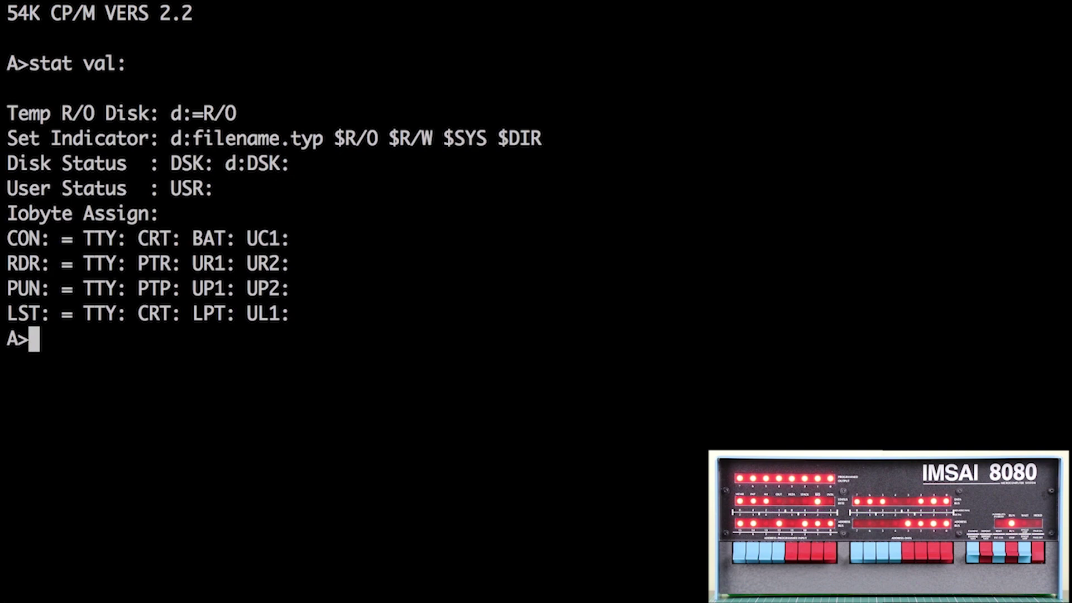
pyautogui.write('suevy')
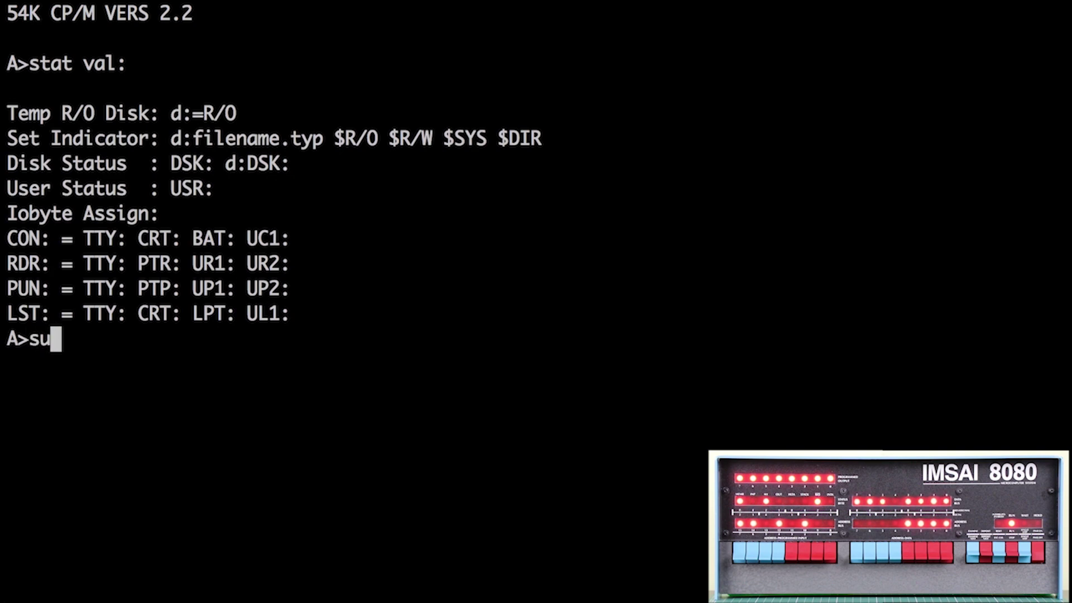
pyautogui.press('BackSpace')
pyautogui.press('BackSpace')
pyautogui.press('BackSpace')
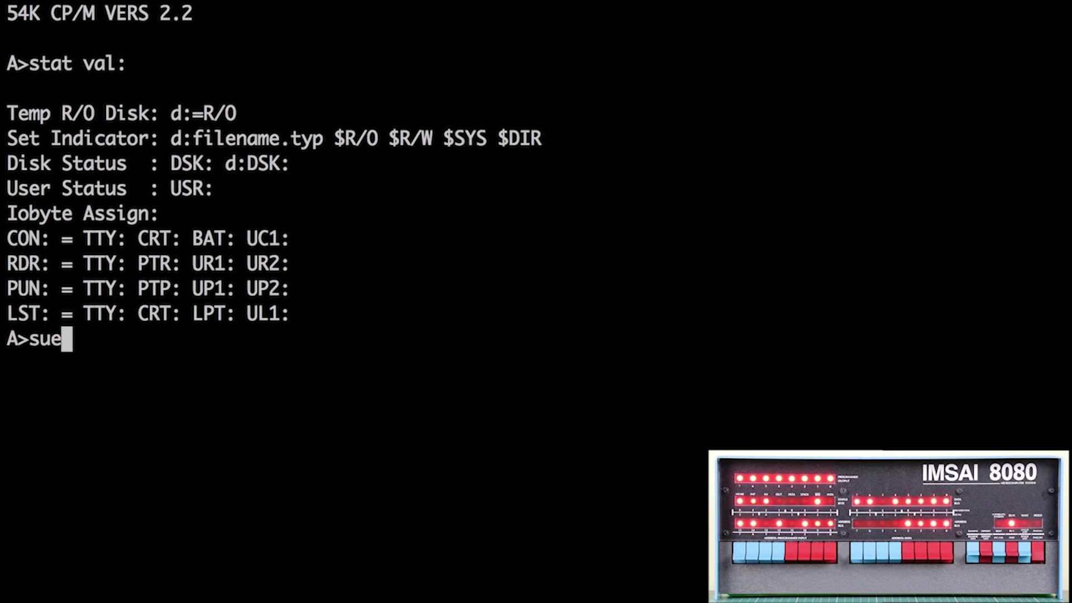
pyautogui.write('rvey')
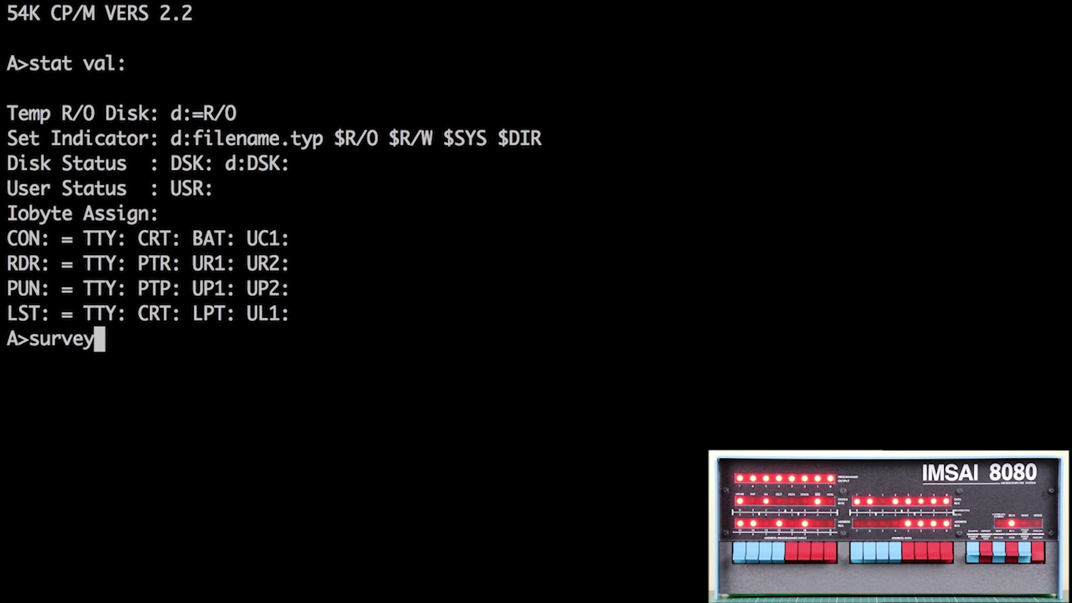
pyautogui.press('Return')
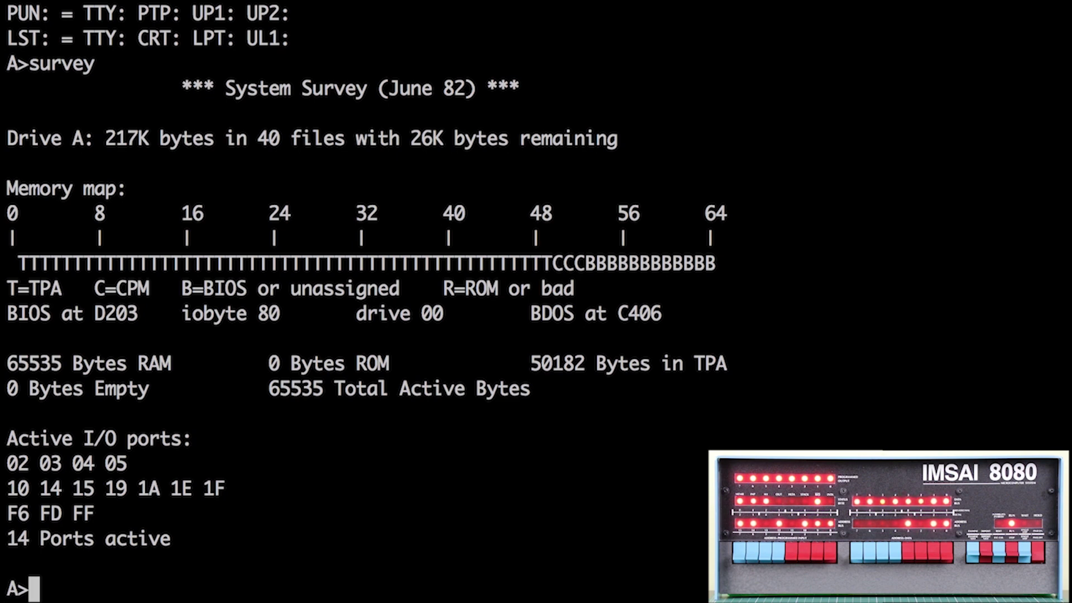
# Step: Log in to drive C with C: and launch WordStar with WS
pyautogui.write('c:')
pyautogui.press('Return')
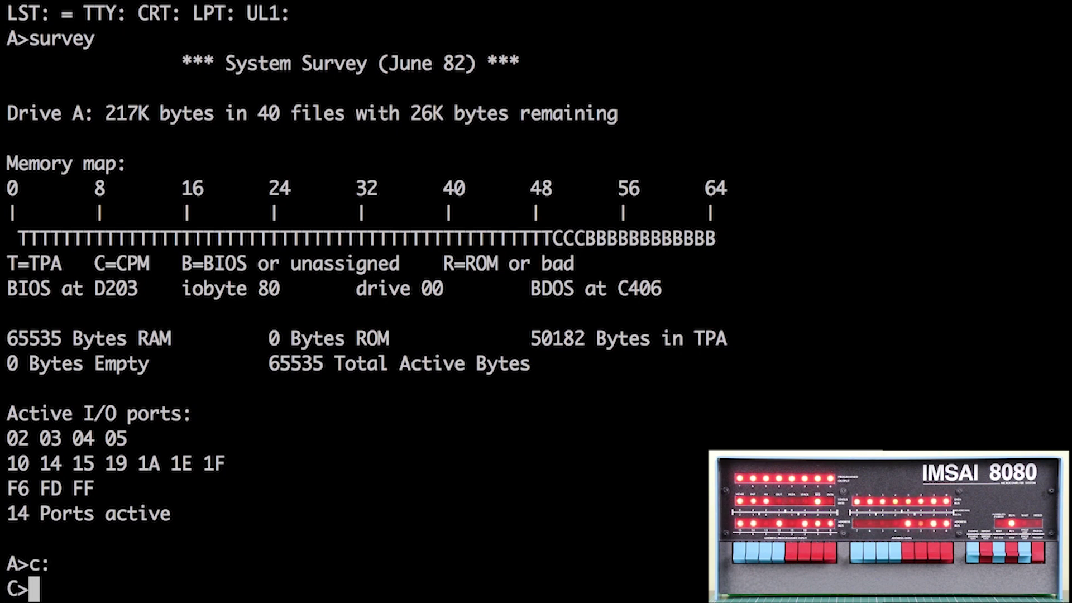
pyautogui.write('ws')
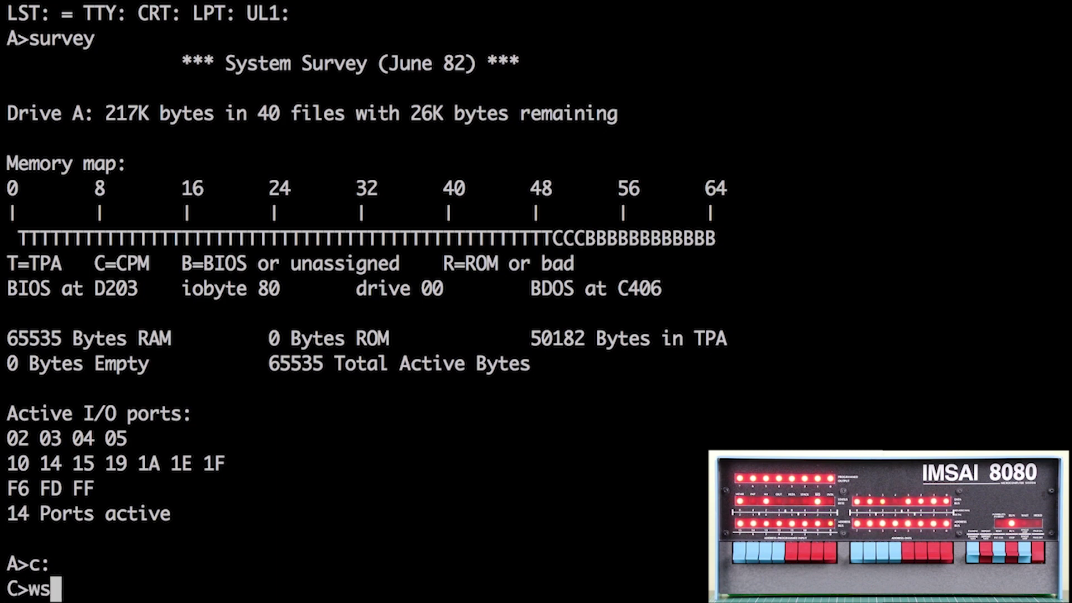
pyautogui.press('Return')
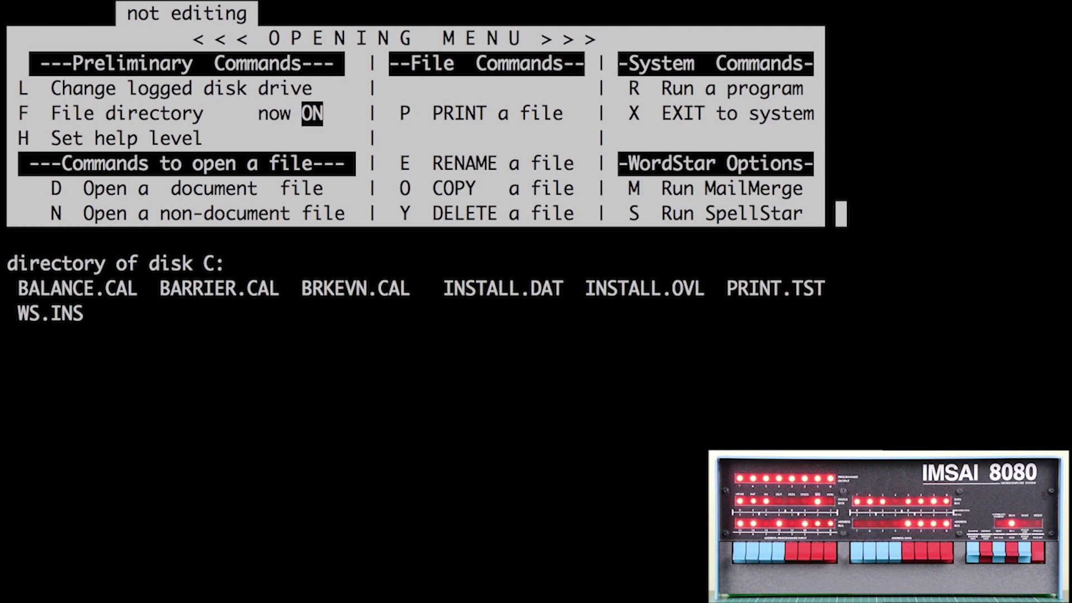
# Step: Open PRINT.TST in WordStar, page down three screens with ^C, then press ^K
pyautogui.press('d')
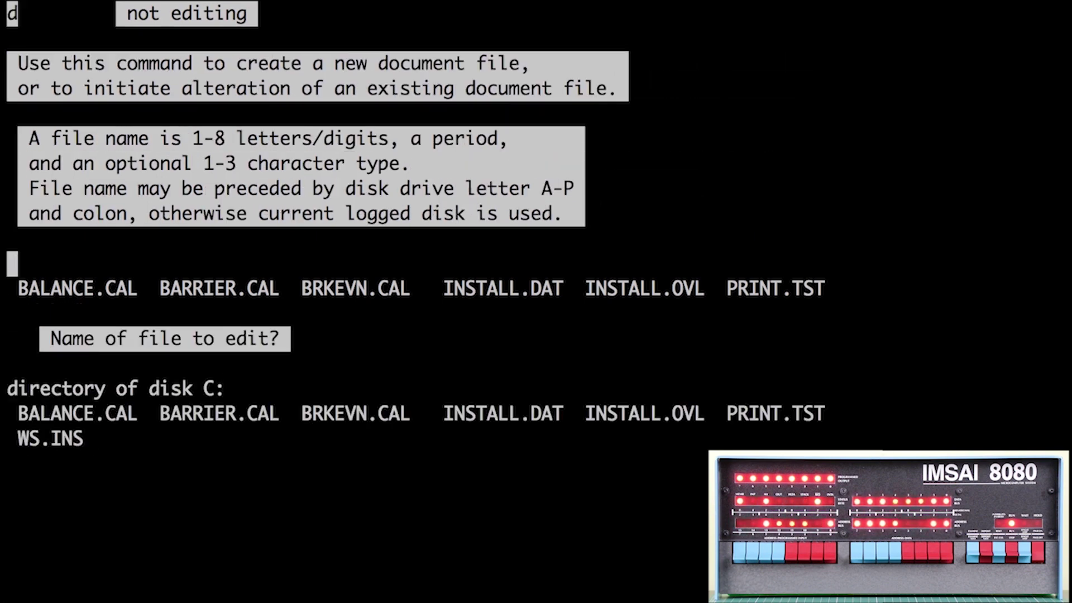
pyautogui.write('pr')
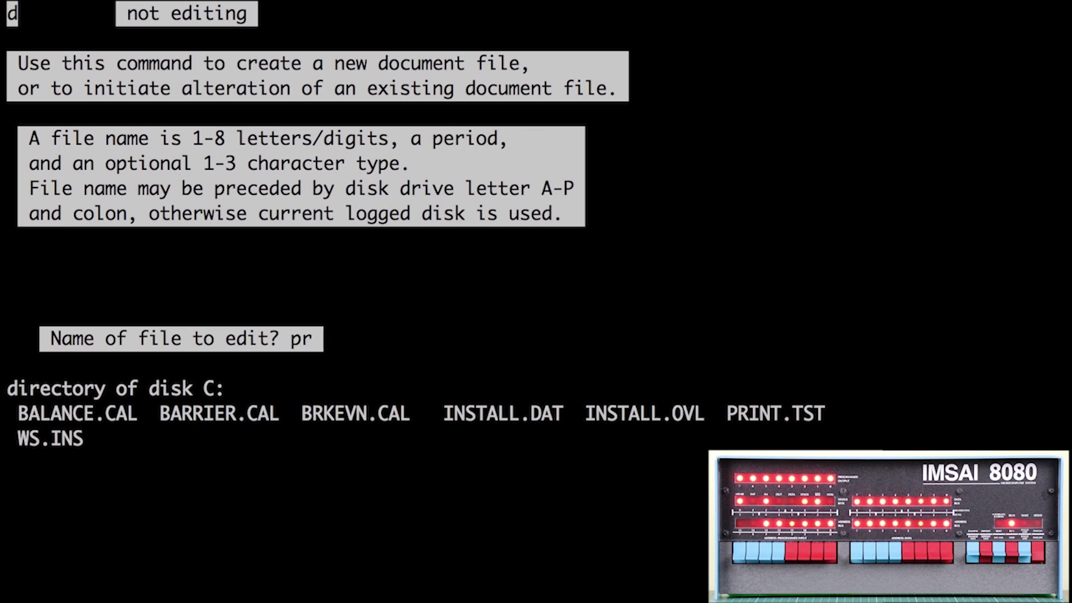
pyautogui.write('int.tst')
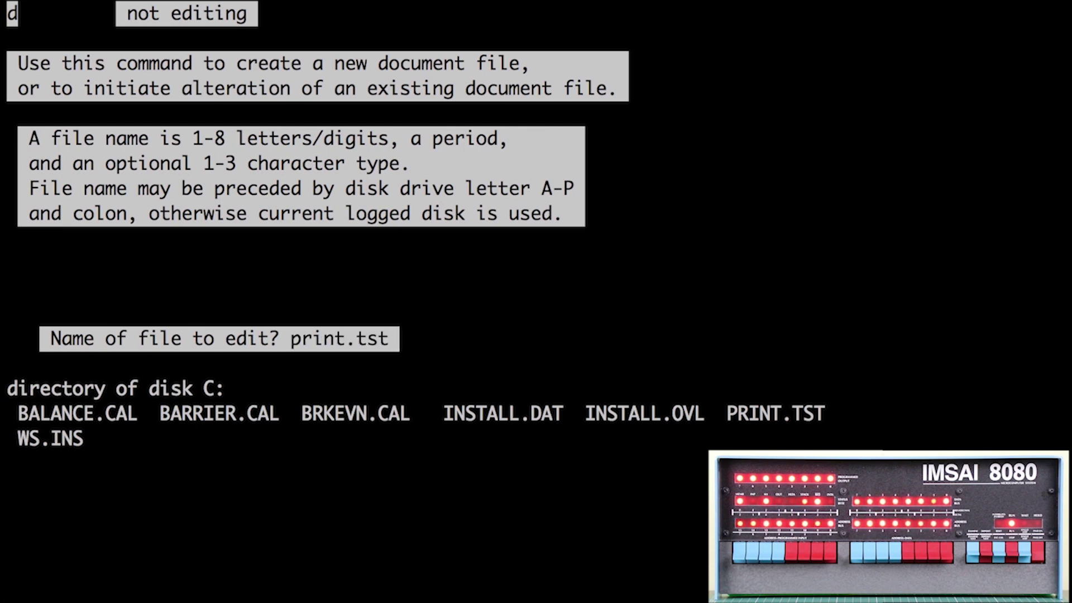
pyautogui.press('Return')
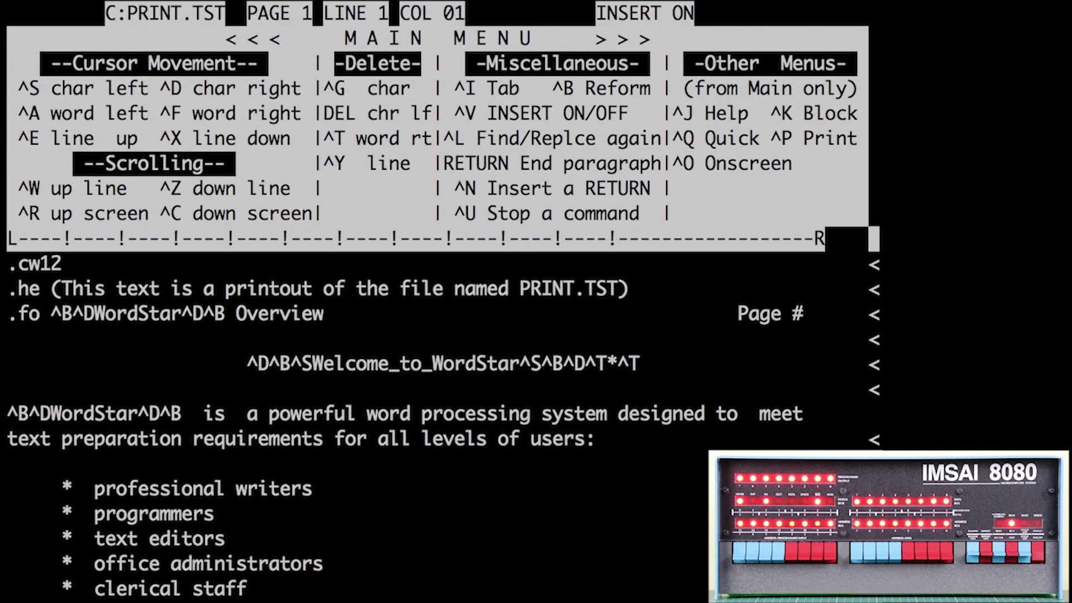
pyautogui.hotkey('ctrl', 'c')
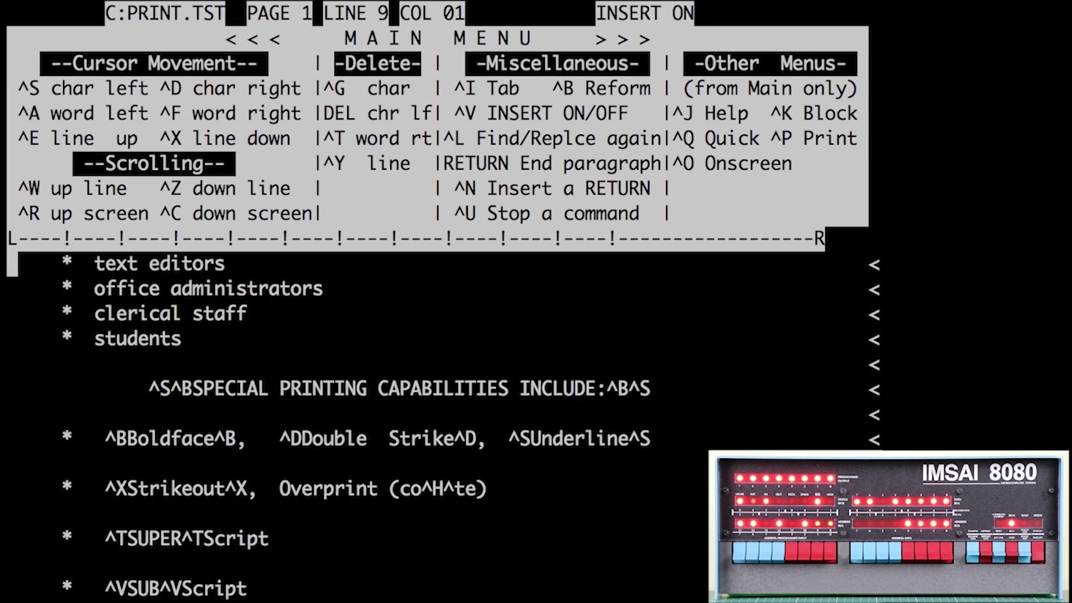
pyautogui.hotkey('ctrl', 'c')
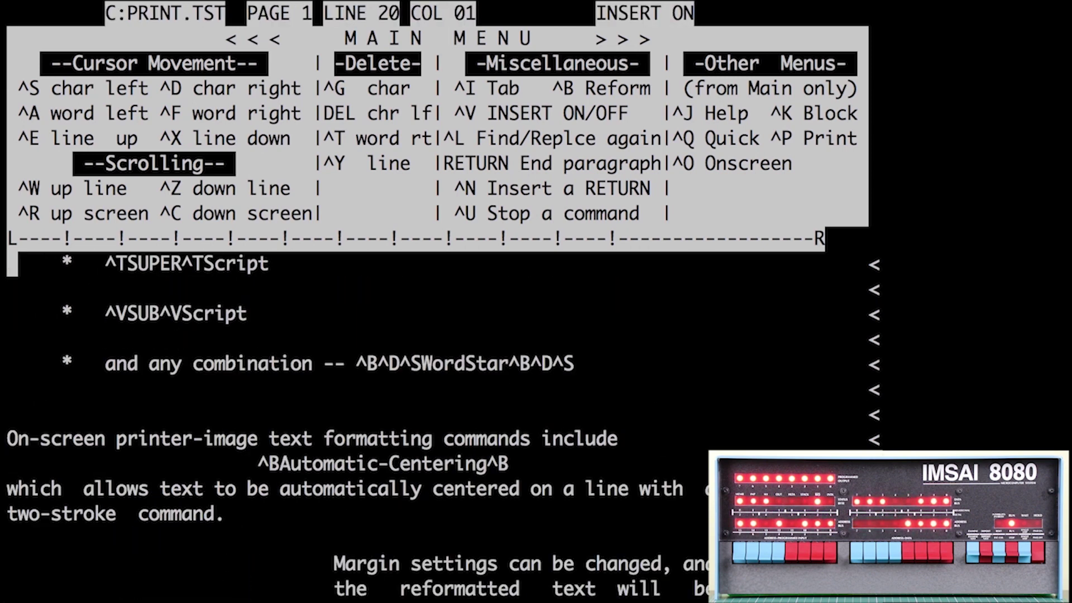
pyautogui.hotkey('ctrl', 'c')
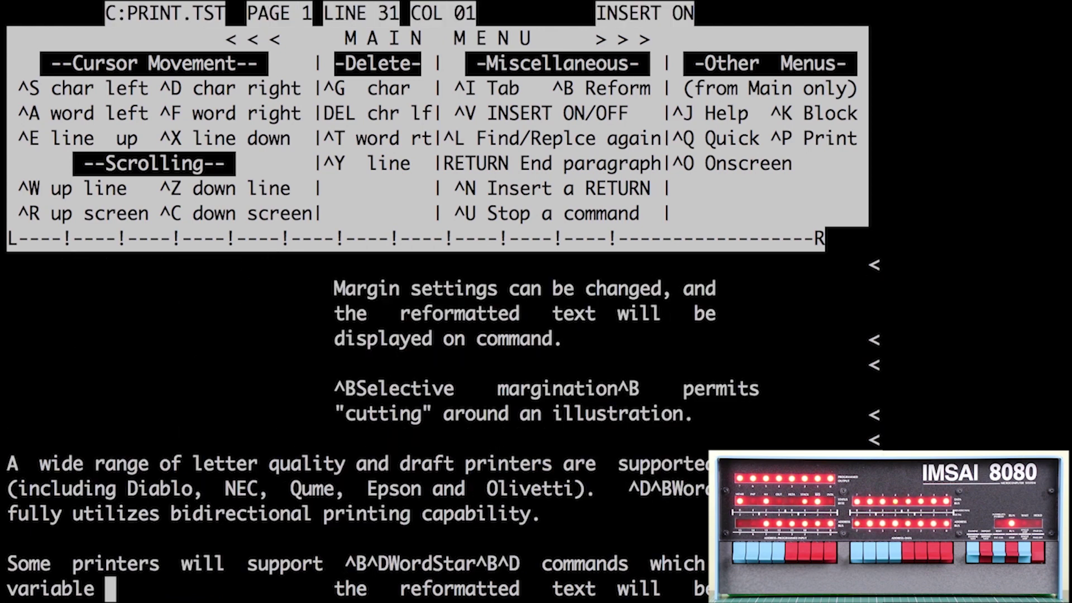
pyautogui.hotkey('ctrl', 'k')
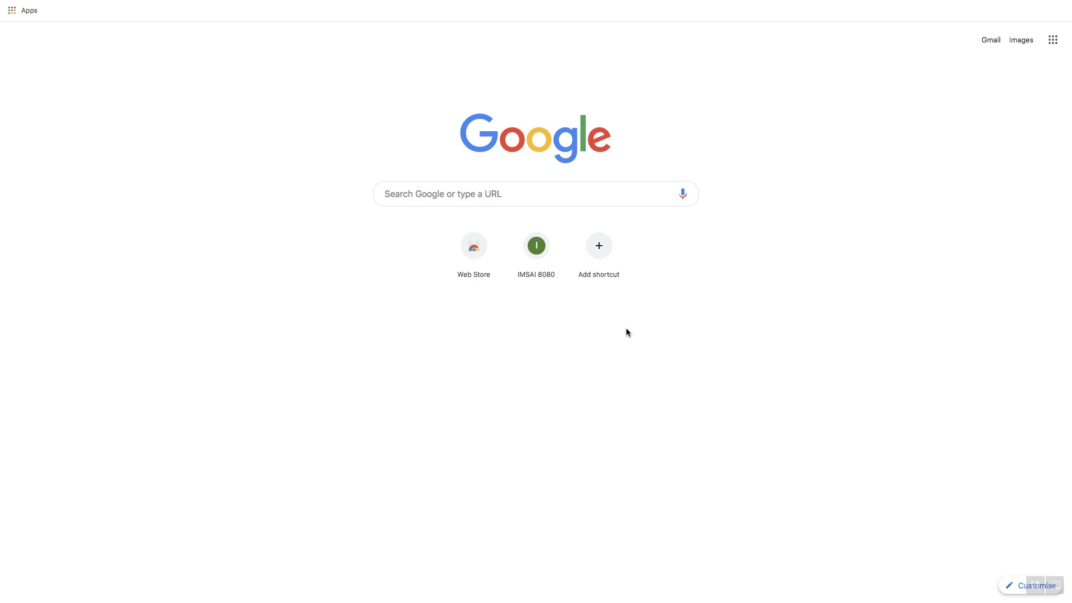
# Step: Open the IMSAI 8080 shortcut from Chrome's new tab page
pyautogui.click(536, 246)
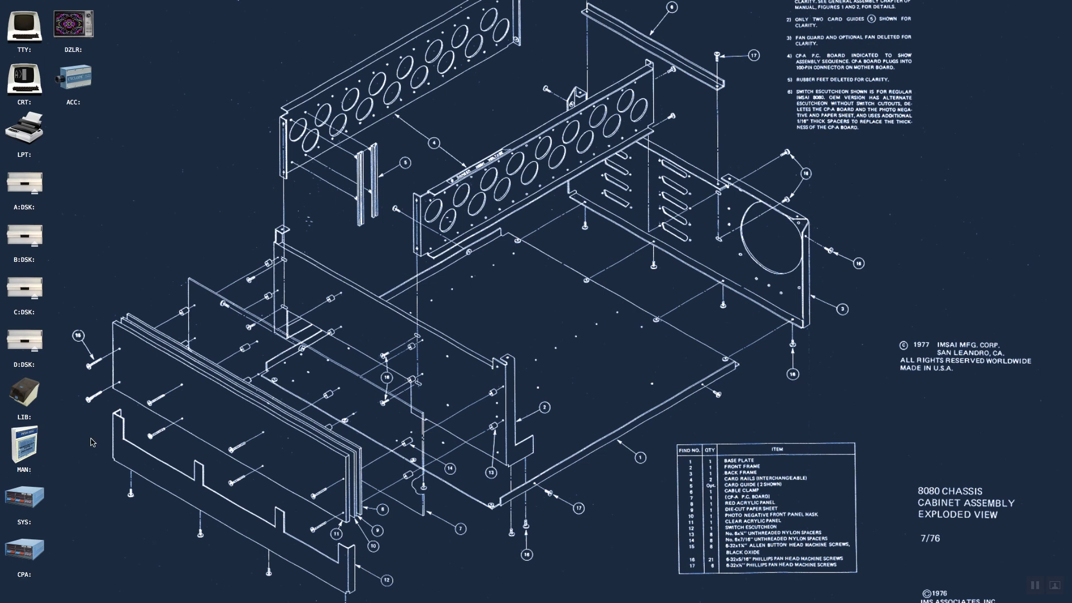
# Step: Open the CPA front panel and the CRT terminal from their desktop icons
pyautogui.doubleClick(33, 551)
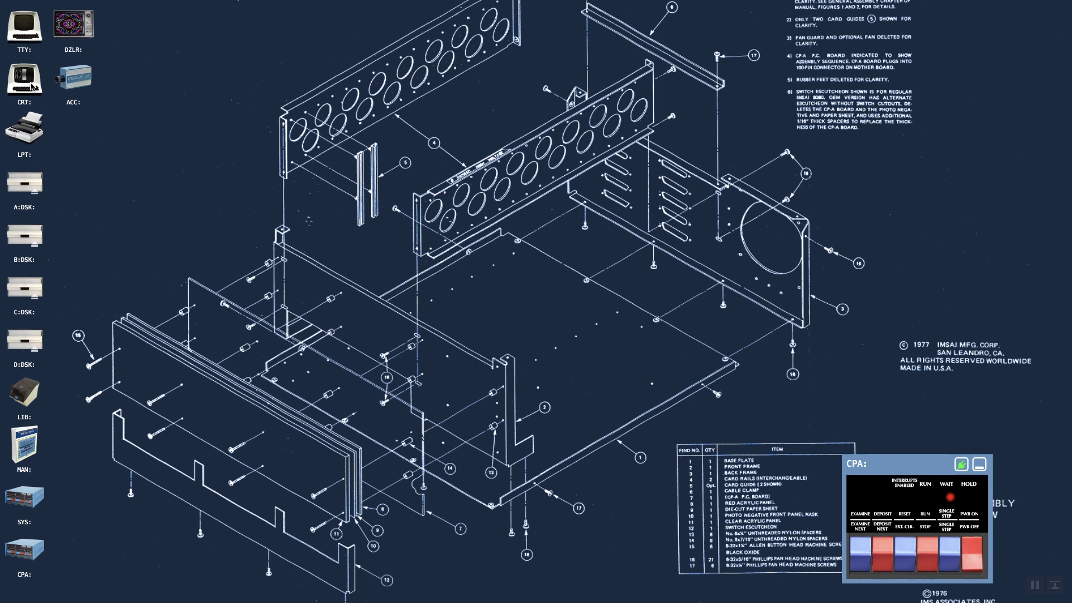
pyautogui.doubleClick(32, 86)
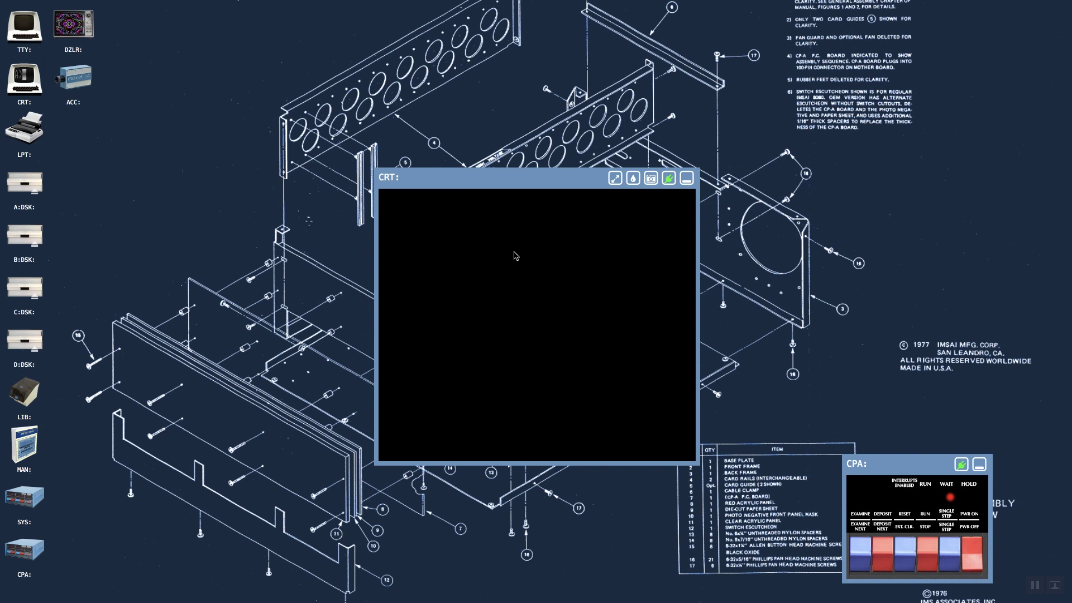
# Step: Start the machine with RUN and toggle the CRT text to green phosphor and back to amber
pyautogui.click(928, 551)
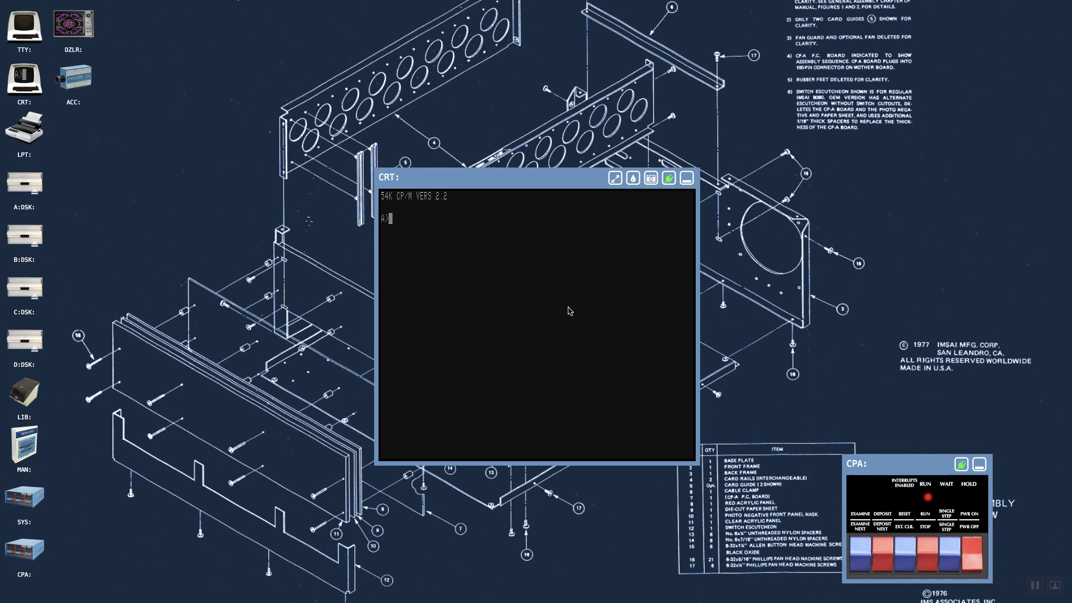
pyautogui.click(634, 180)
pyautogui.click(634, 180)
# Step: List drive A with DIR and run SURVEY in the CRT terminal
pyautogui.write('DIR')
pyautogui.press('Return')
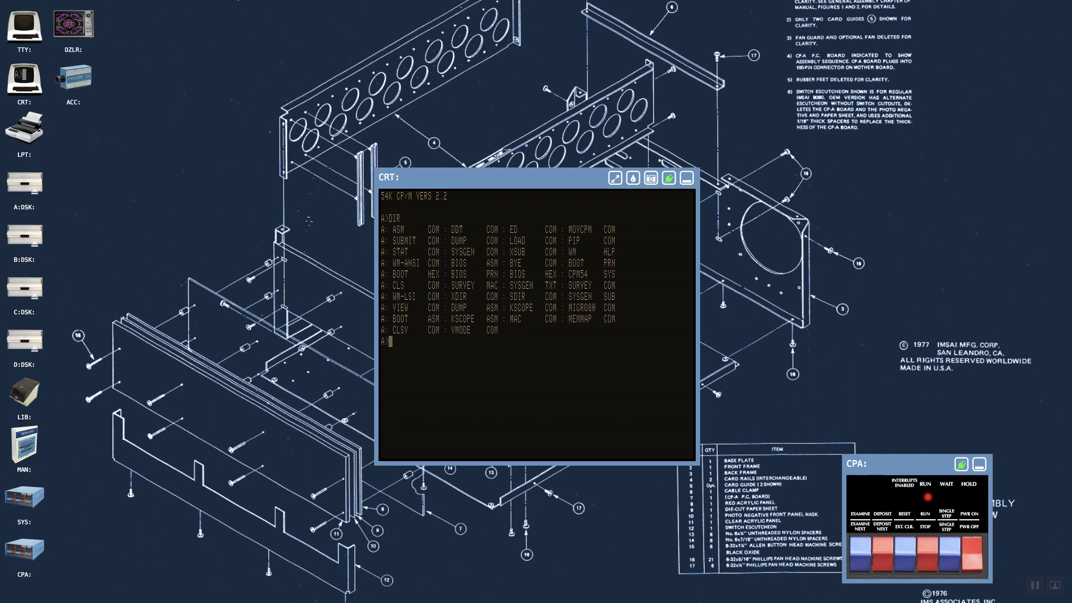
pyautogui.write('SURVEY')
pyautogui.press('Return')
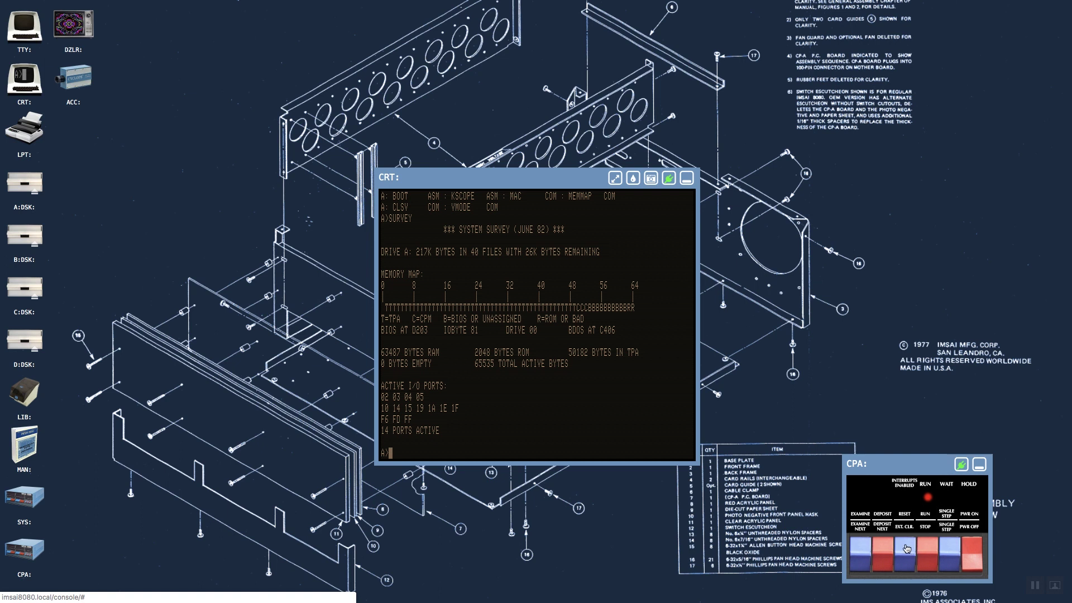
# Step: Reset the machine from the CPA panel and move the CRT window lower and left
pyautogui.click(906, 549)
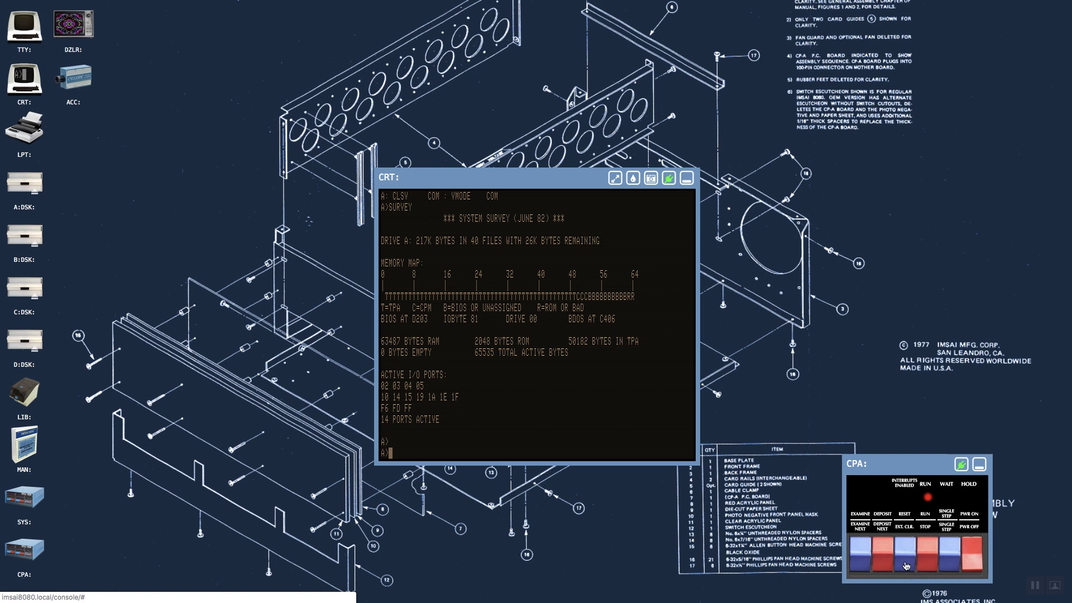
pyautogui.click(906, 565)
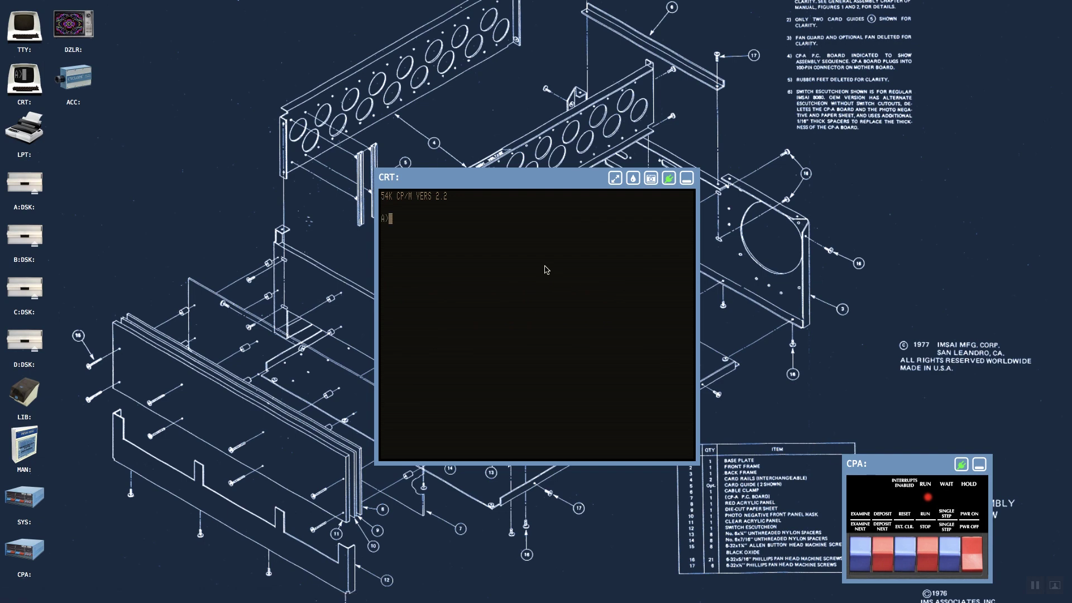
pyautogui.moveTo(500, 174); pyautogui.dragTo(484, 270)
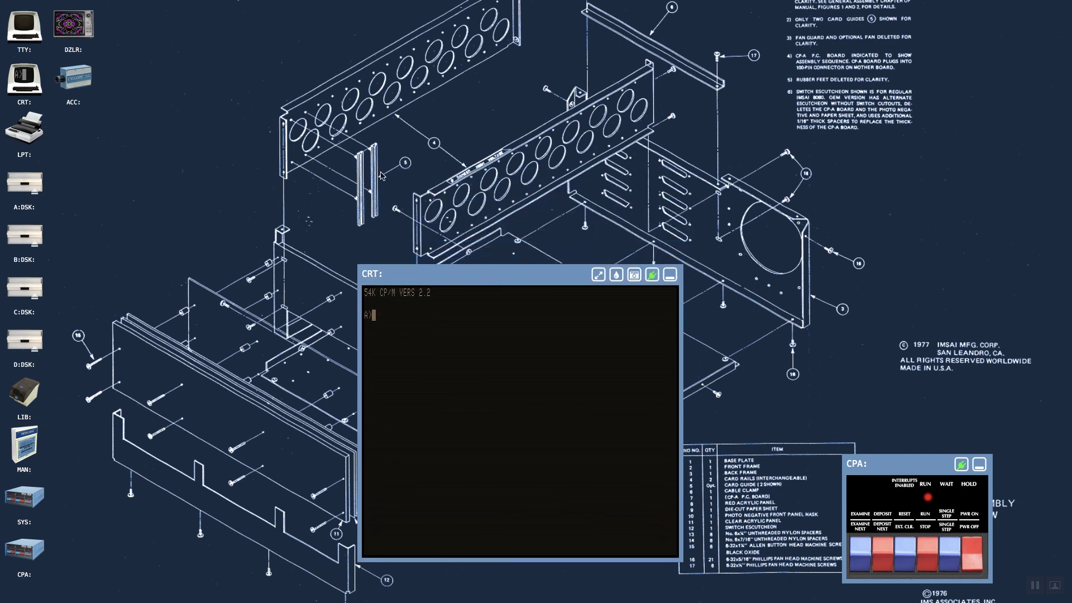
# Step: Open the TTY terminal and redirect the console to it with STAT CON:=TTY:
pyautogui.click(25, 25)
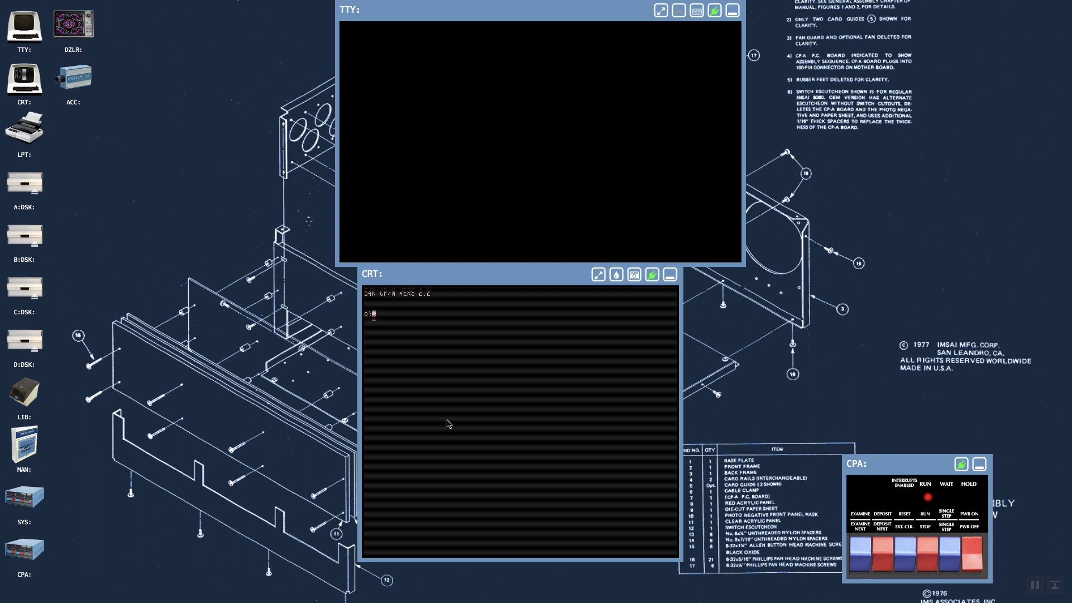
pyautogui.write('STAT CON:=TTY:')
pyautogui.press('Return')
# Step: Run DIR and SURVEY from the TTY terminal
pyautogui.write('dir')
pyautogui.press('Return')
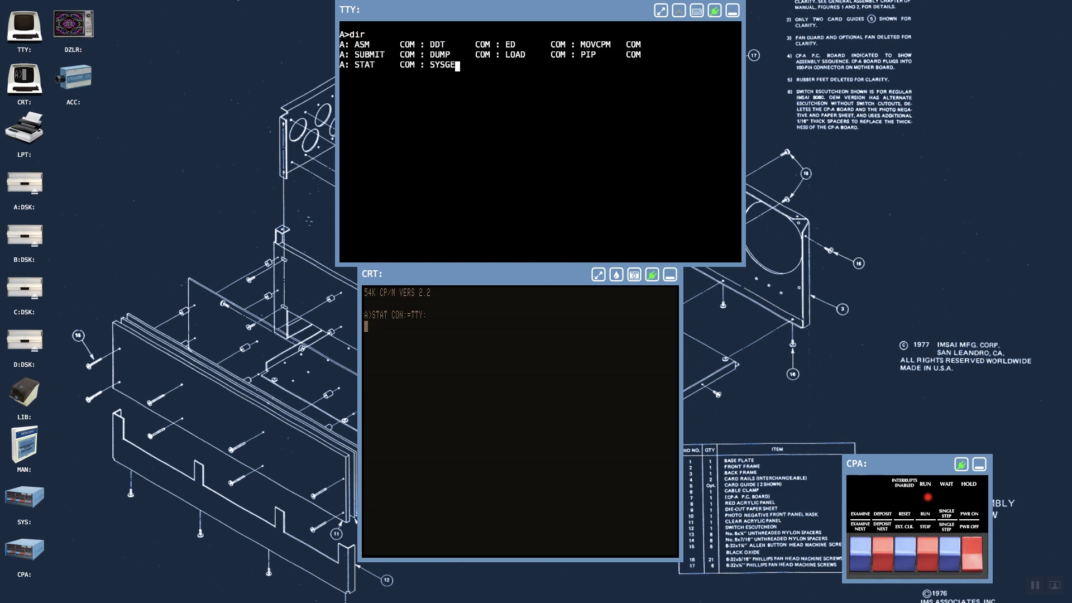
pyautogui.write('survey')
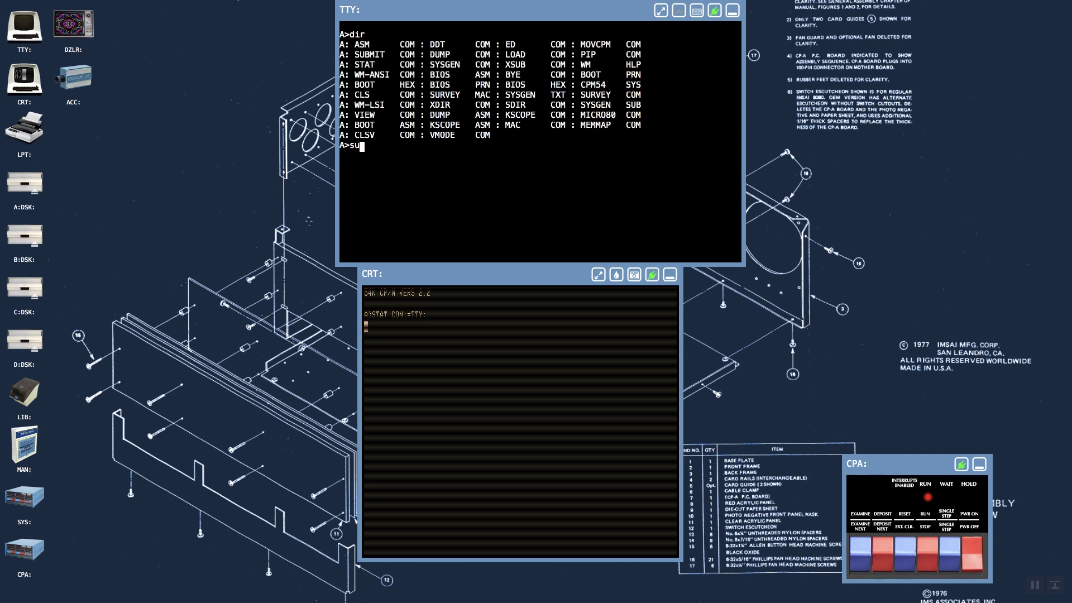
pyautogui.press('Return')
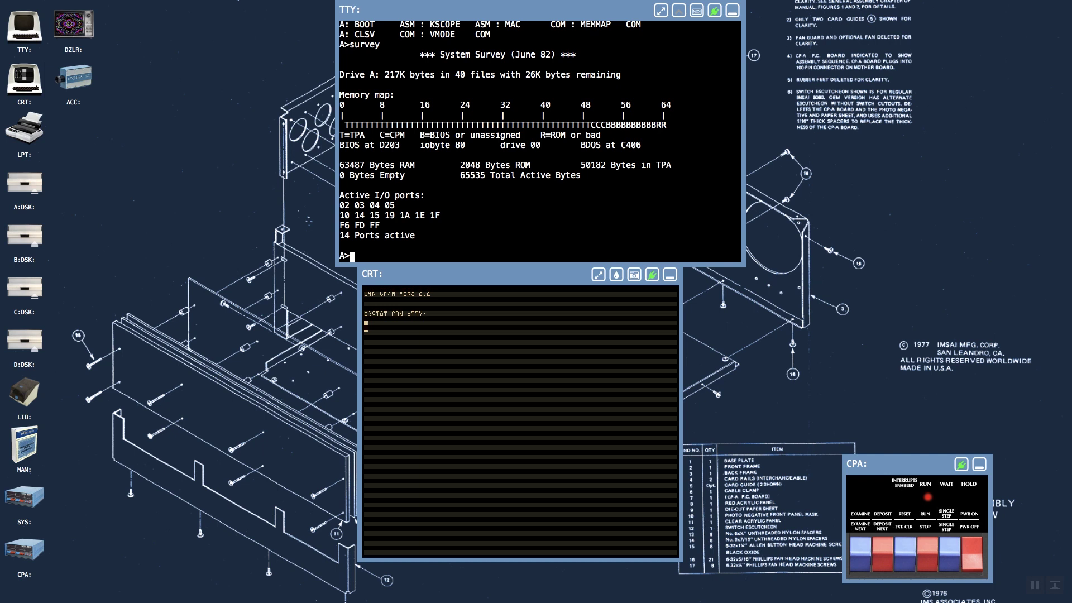
# Step: Move the console back with stat con:=crt:, run DIR on the CRT, and refocus TTY
pyautogui.write('stat con:=crt:')
pyautogui.press('Return')
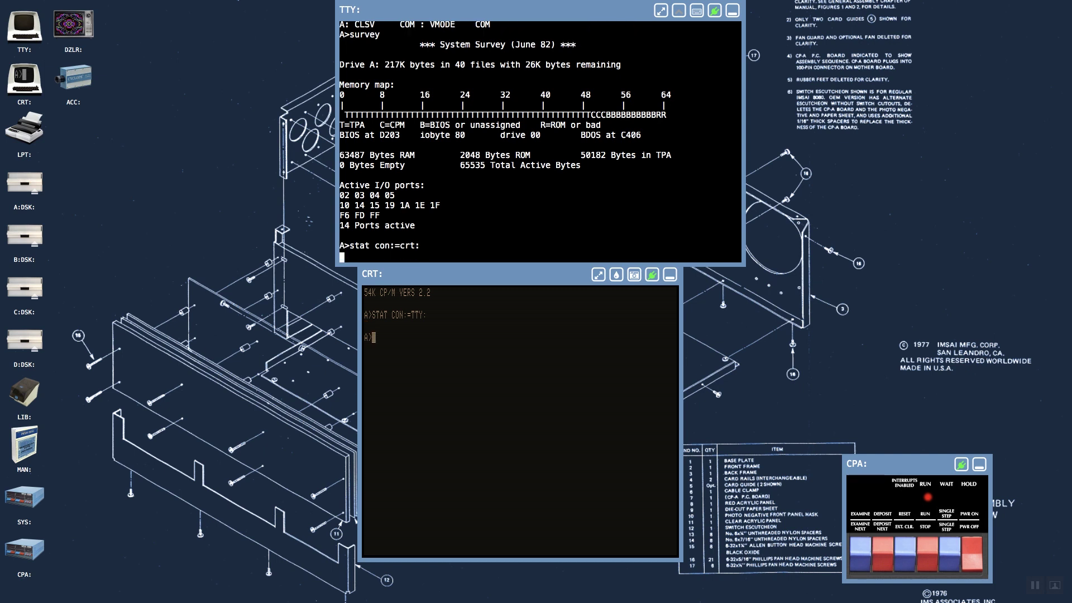
pyautogui.click(439, 367)
pyautogui.write('DIR')
pyautogui.press('Return')
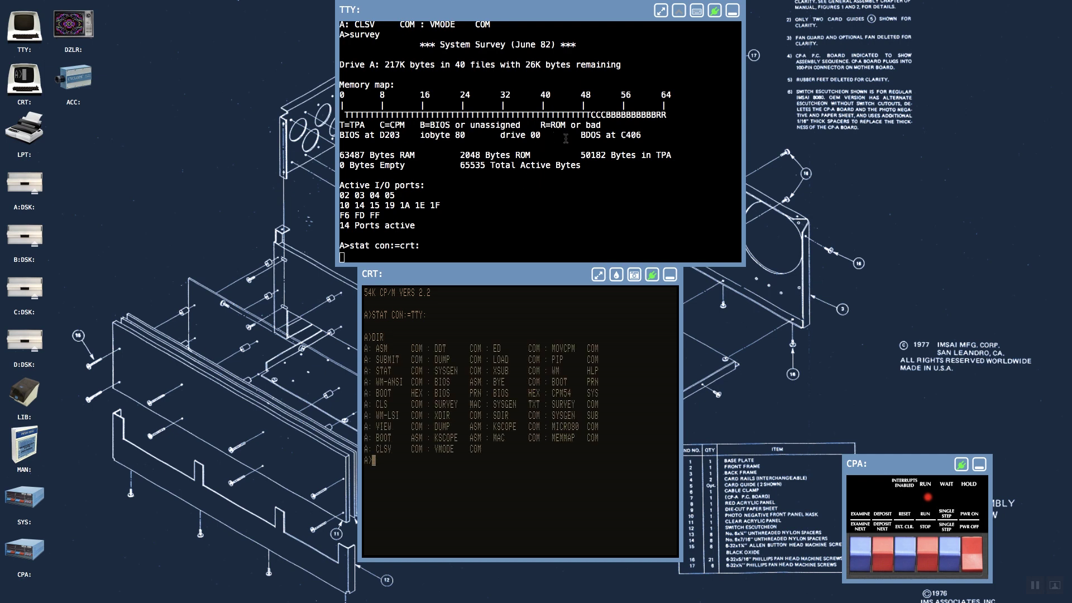
pyautogui.click(583, 178)
pyautogui.scroll(4, 590, 141)
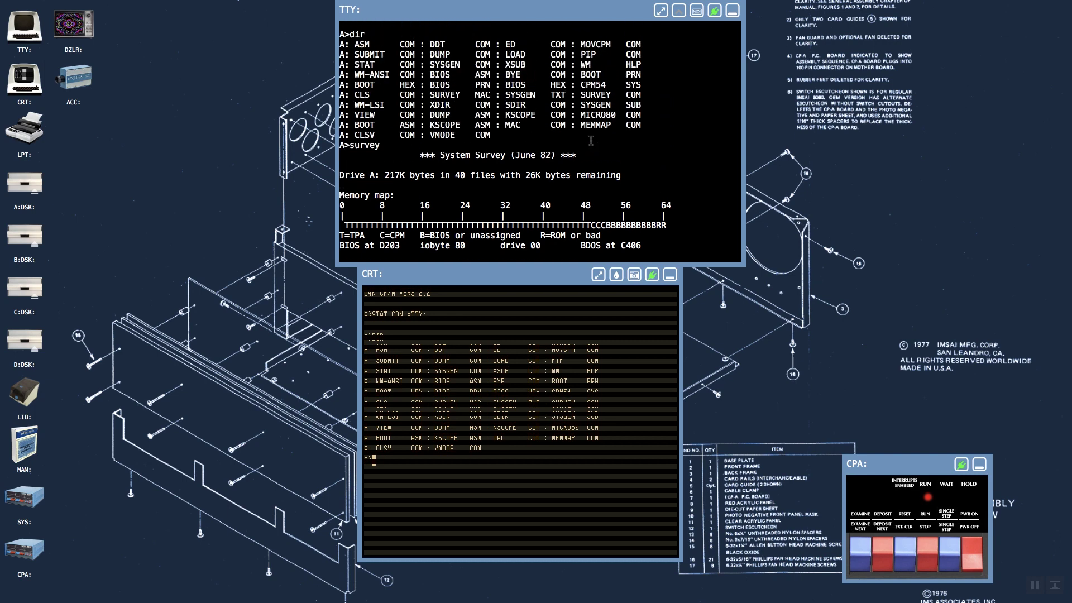
pyautogui.scroll(-4, 591, 141)
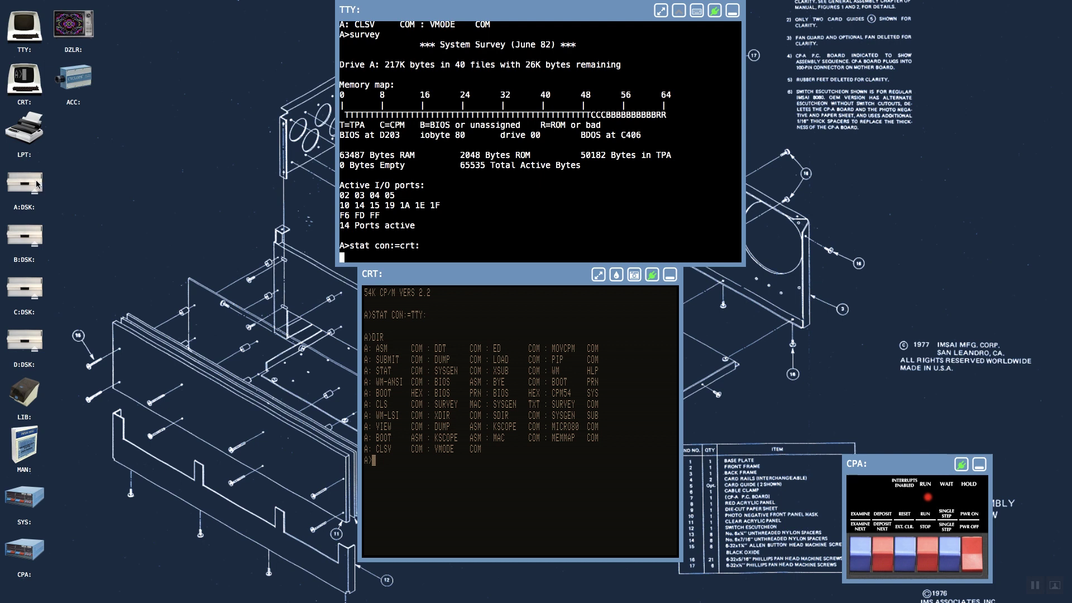
# Step: Dismiss the eject prompt for drive C, leaving its disk mounted
pyautogui.moveTo(31, 189)
pyautogui.moveTo(28, 252)
pyautogui.moveTo(31, 294)
pyautogui.moveTo(25, 341)
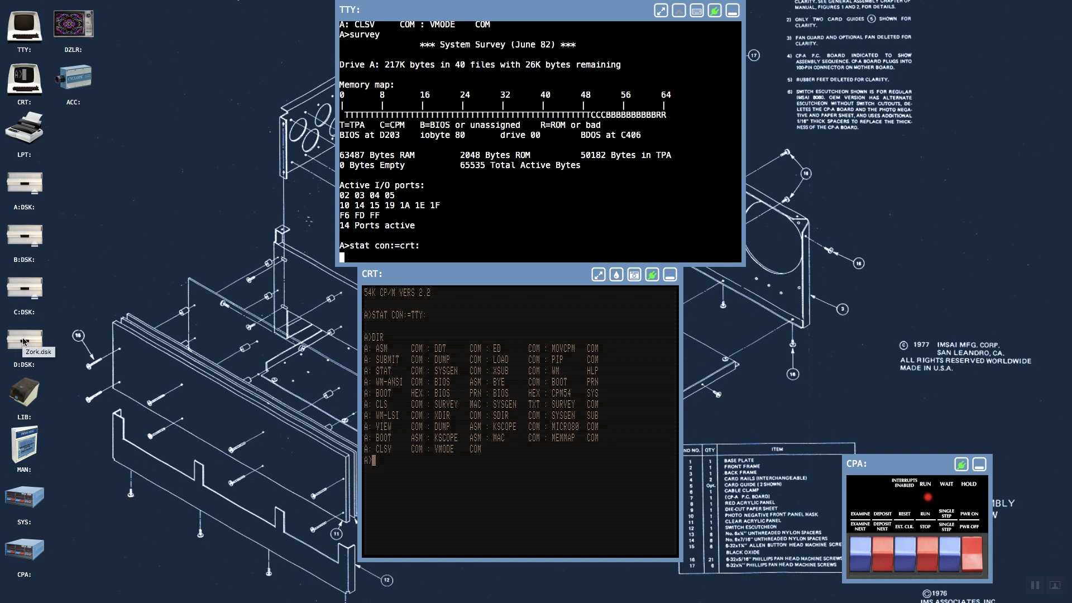
pyautogui.click(31, 298)
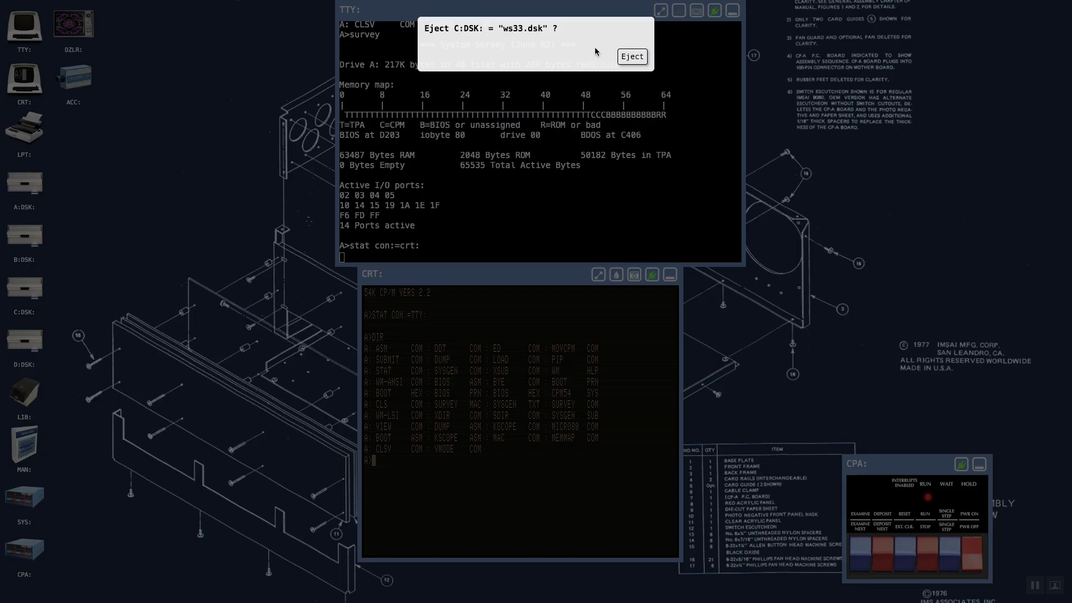
pyautogui.click(222, 69)
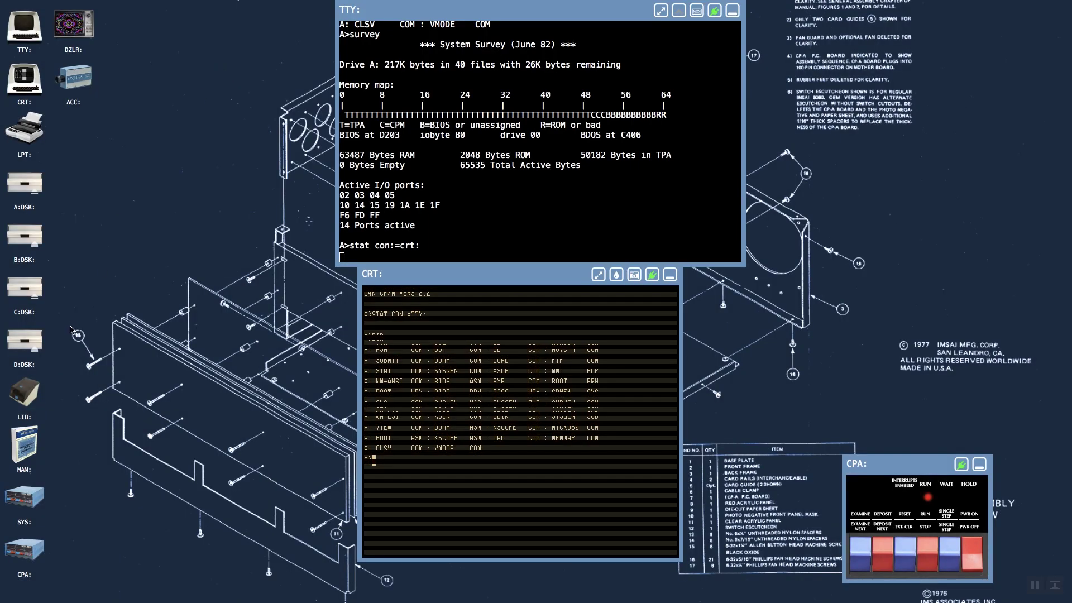
# Step: Eject Zork.dsk from drive D and open the LIB disk library
pyautogui.click(33, 348)
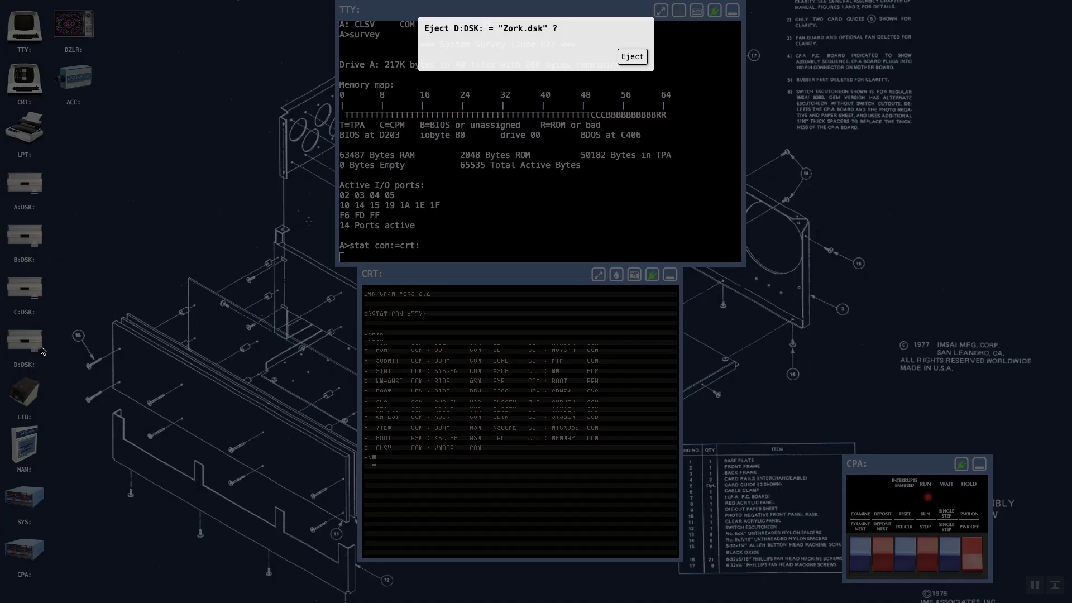
pyautogui.click(637, 57)
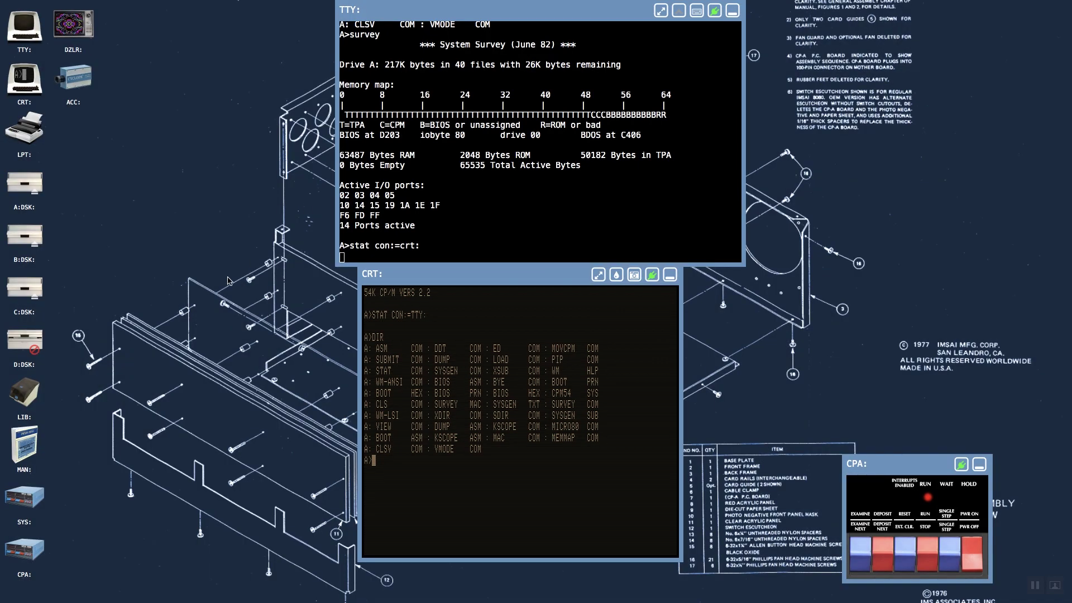
pyautogui.click(32, 394)
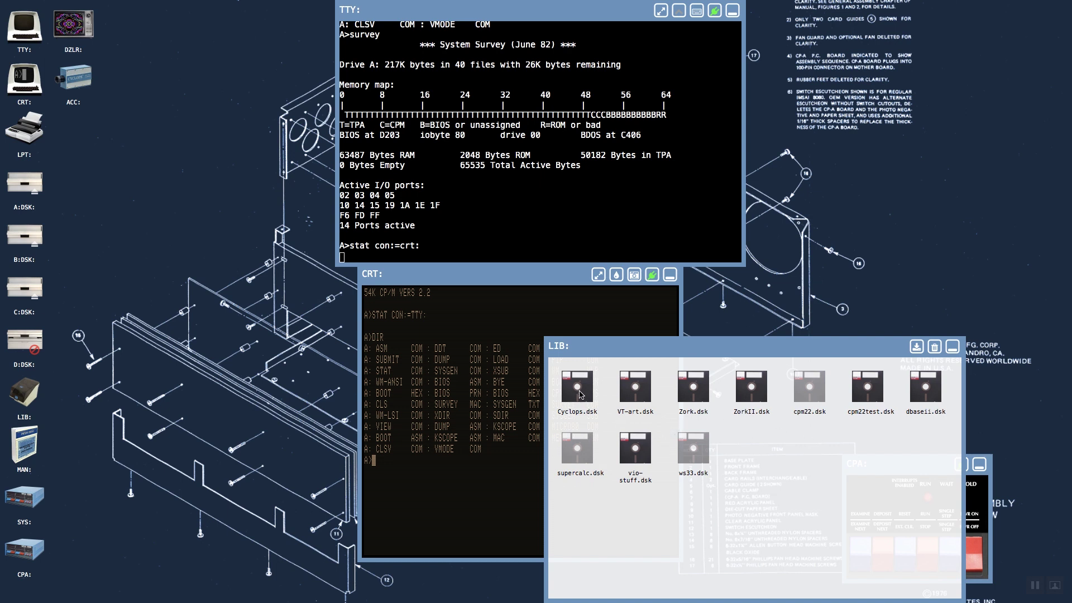
# Step: Drag Cyclops.dsk onto drive D and close the LIB window
pyautogui.moveTo(580, 395); pyautogui.dragTo(26, 344)
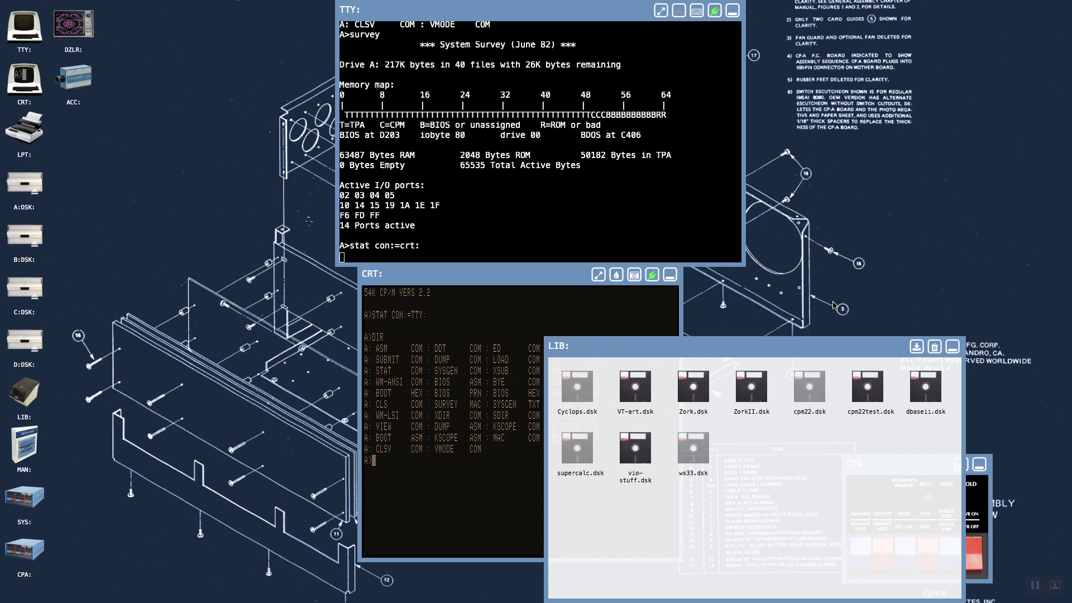
pyautogui.click(951, 347)
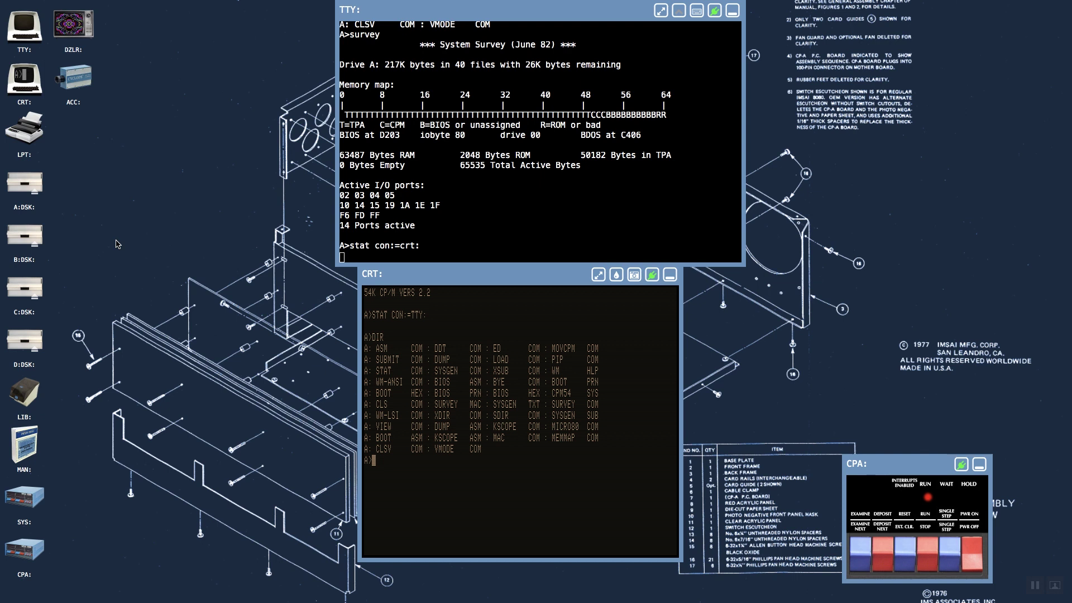
# Step: Open the Dazzler window, run KSCOPE from the CRT, then return to the A> prompt
pyautogui.click(76, 28)
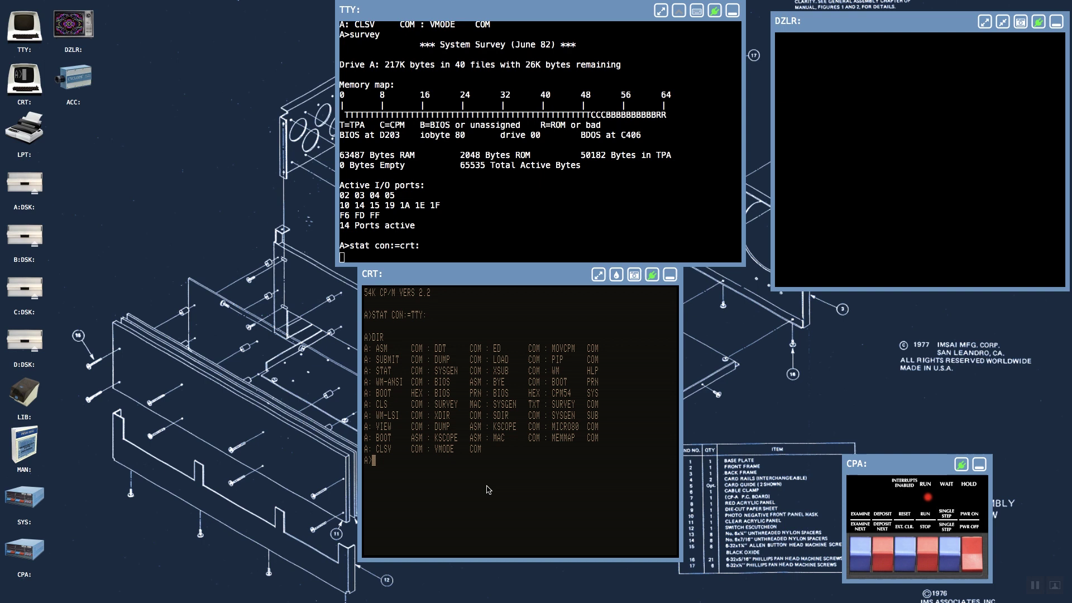
pyautogui.write('KSCOPE')
pyautogui.press('Return')
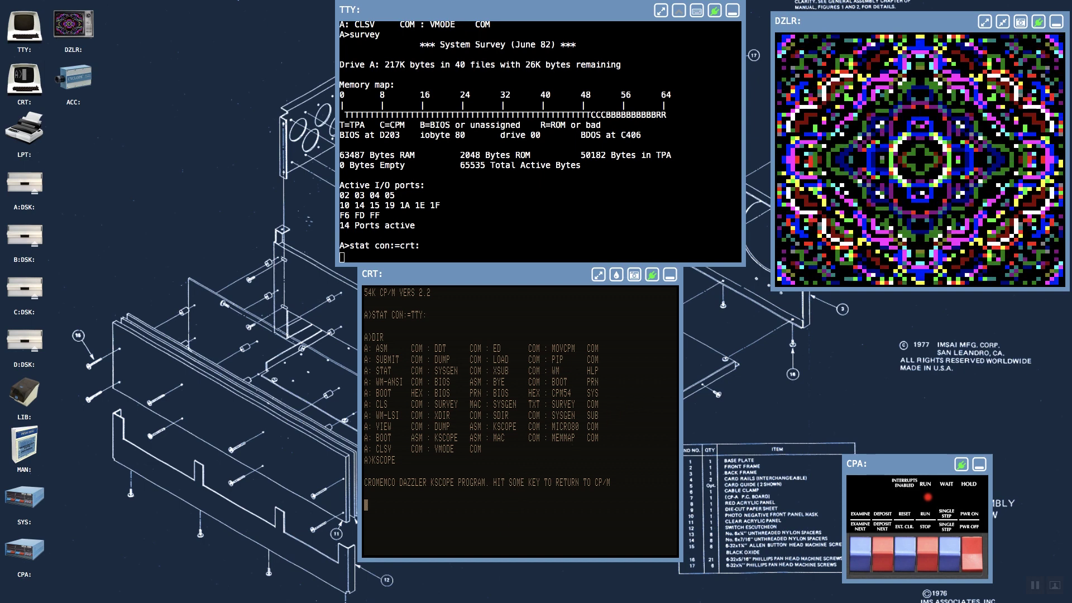
pyautogui.press('Return')
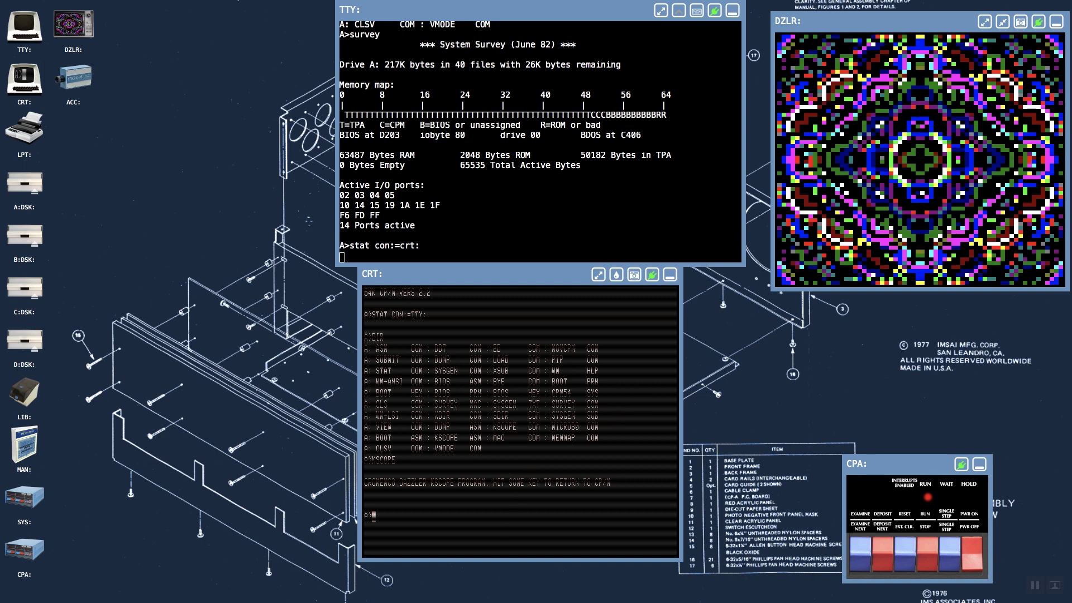
# Step: Open the LPT printer view, clear its paper with Reset, and switch the paper style
pyautogui.doubleClick(27, 134)
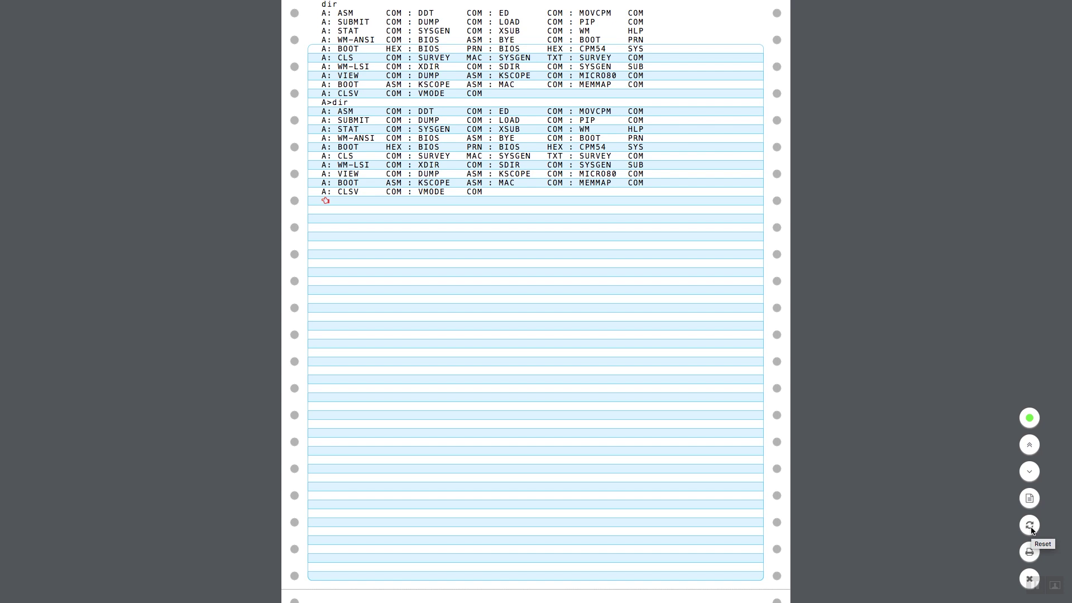
pyautogui.click(1031, 529)
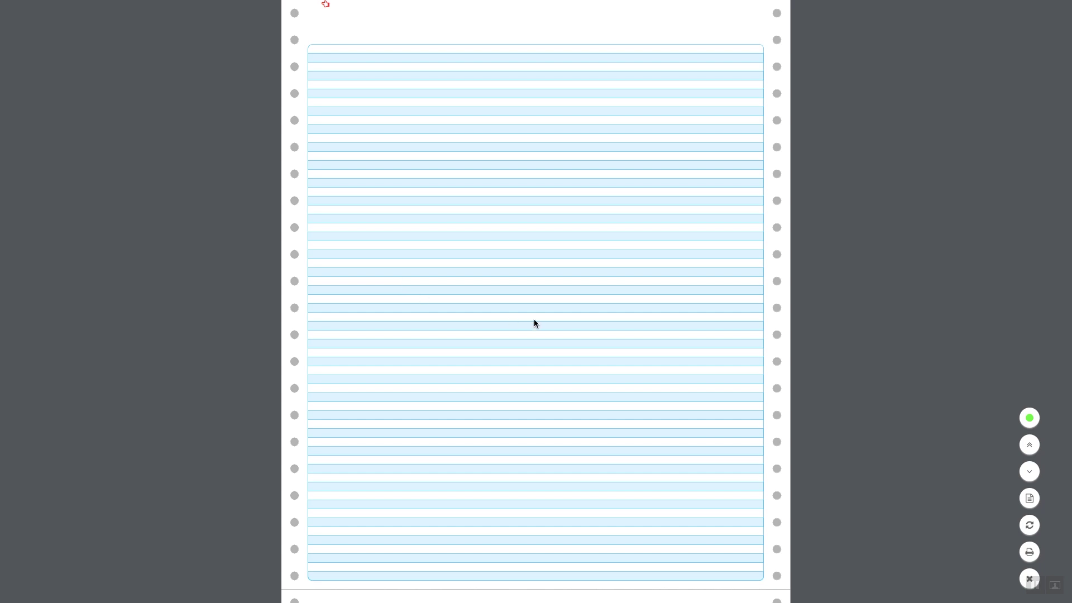
pyautogui.click(1030, 499)
# Step: Run DIR and SURVEY on the CRT, then enter pip lpt:=boot.asm at the prompt
pyautogui.press('Escape')
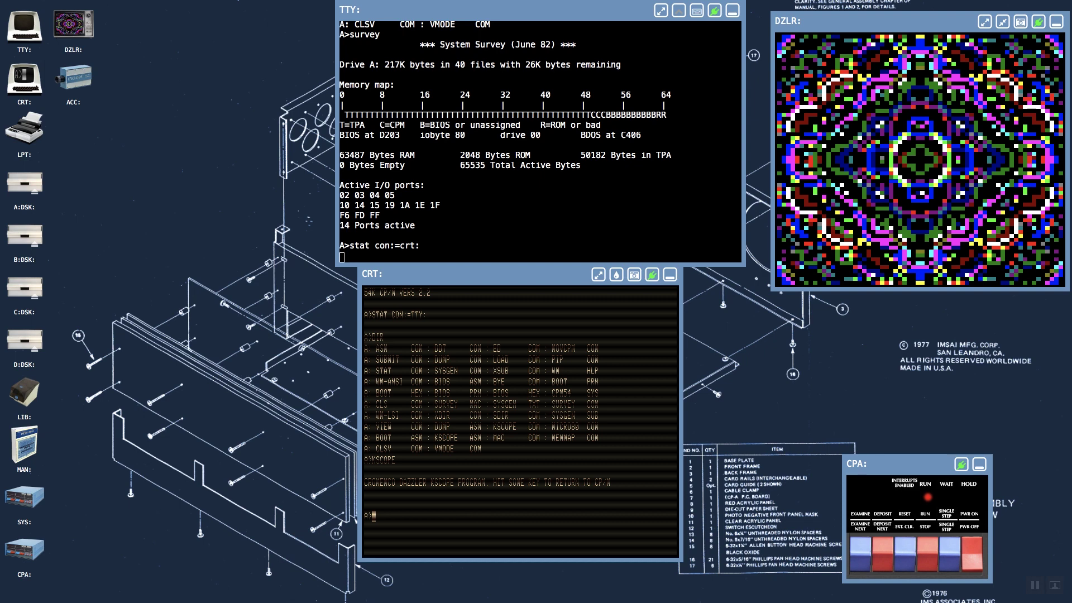
pyautogui.write('DIR')
pyautogui.press('Return')
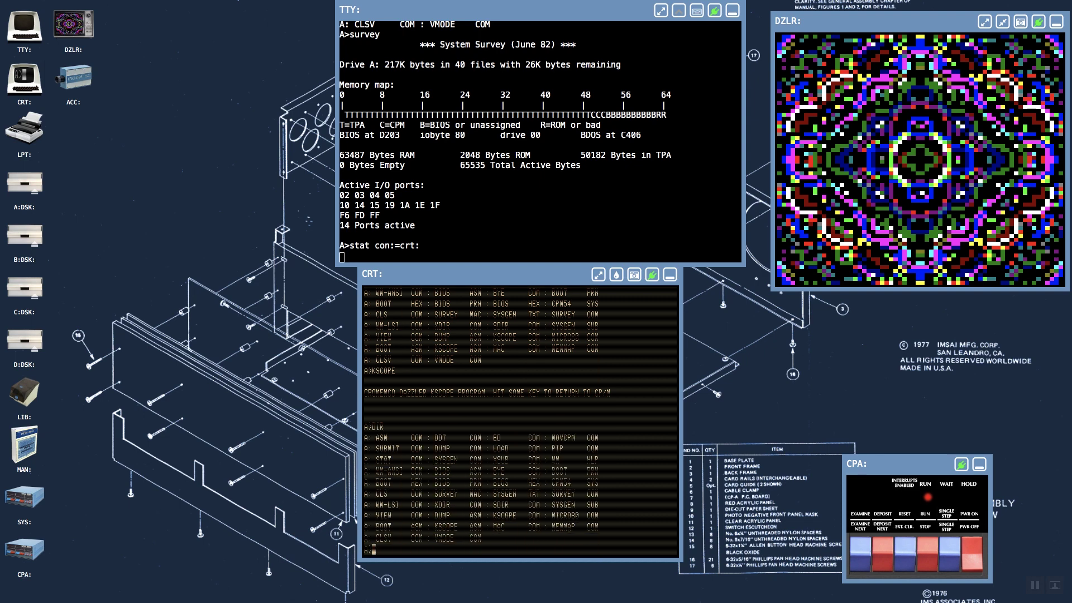
pyautogui.write('SURVEY')
pyautogui.press('Return')
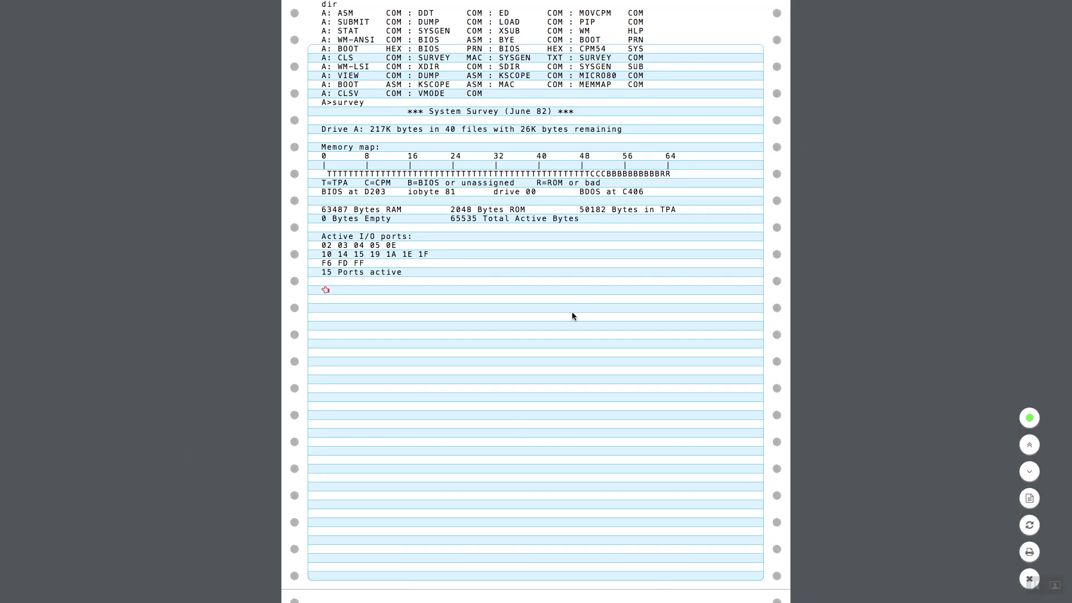
pyautogui.press('Escape')
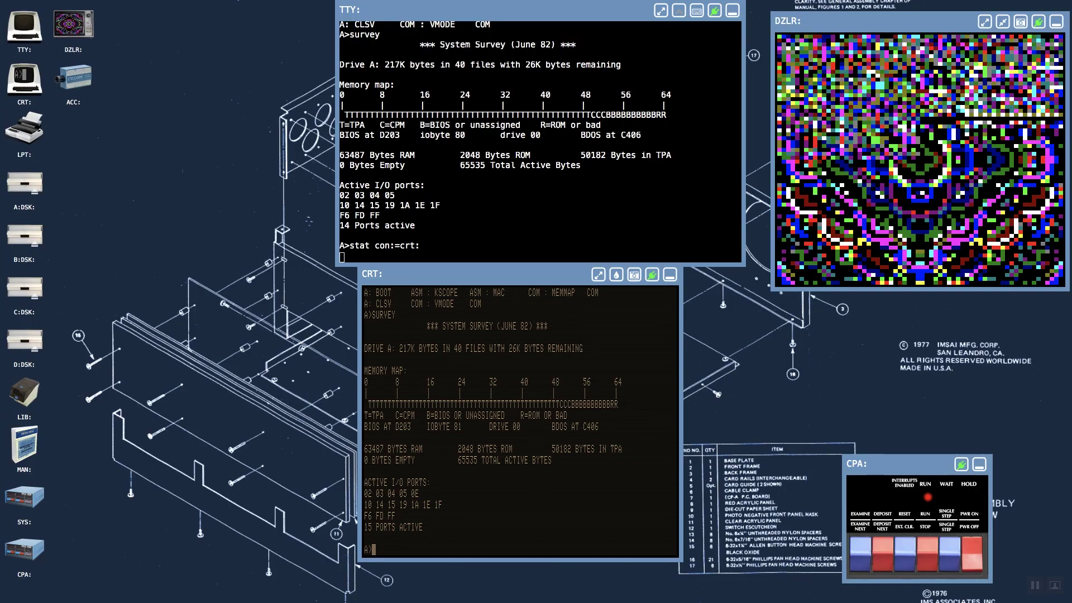
pyautogui.write('pip lpt:=boot.asm')
# Step: Print BOOT.ASM to the printer with PIP LPT:=BOOT.ASM and close the printer view
pyautogui.press('Return')
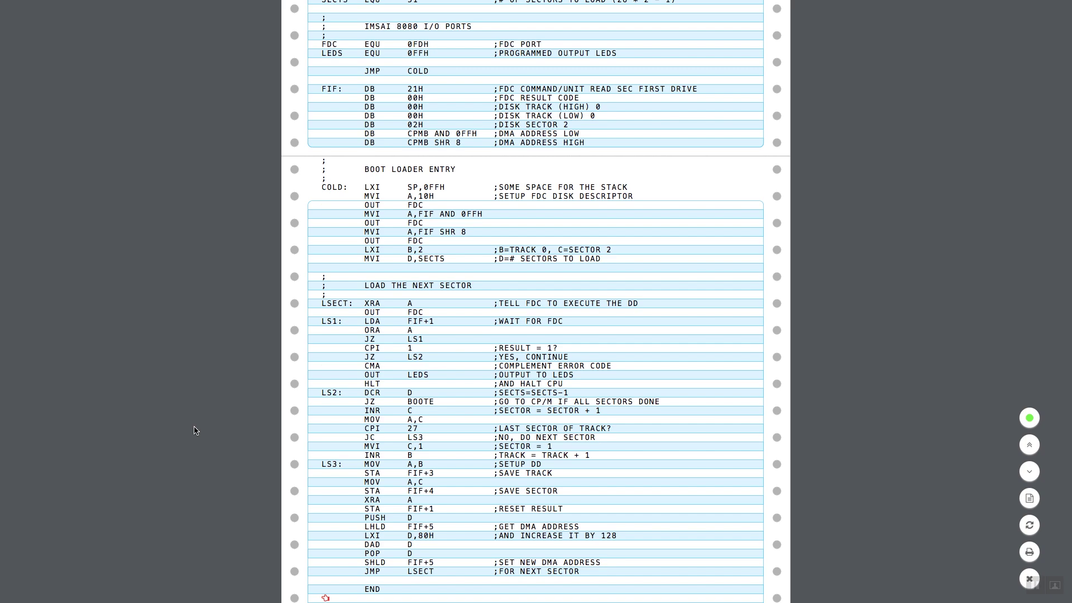
pyautogui.press('Escape')
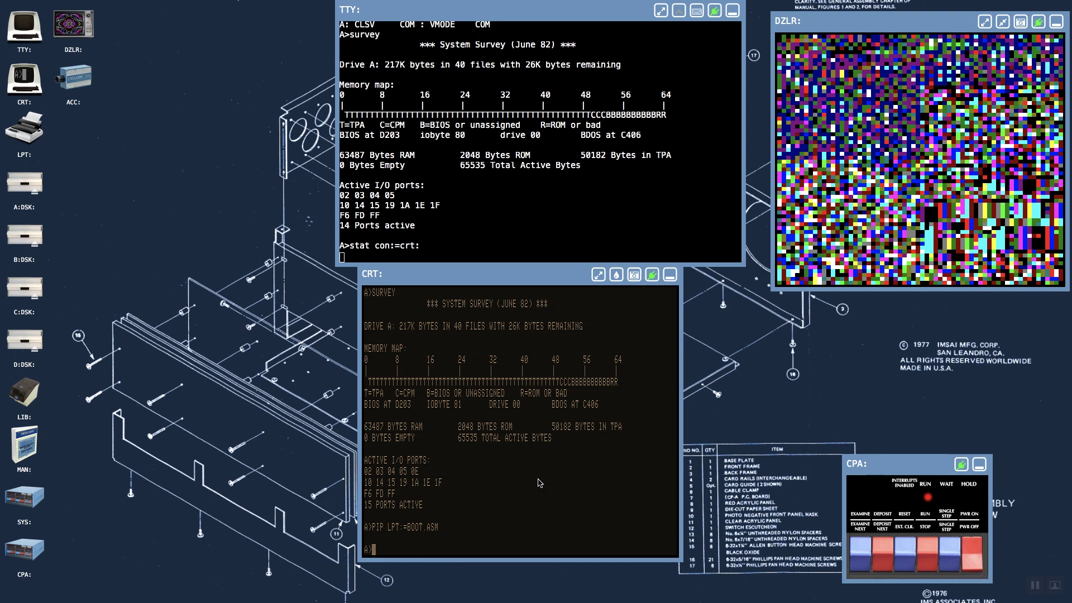
# Step: Open SYS, scroll down to its Tasks process table, and open the CFG configuration files window
pyautogui.click(36, 495)
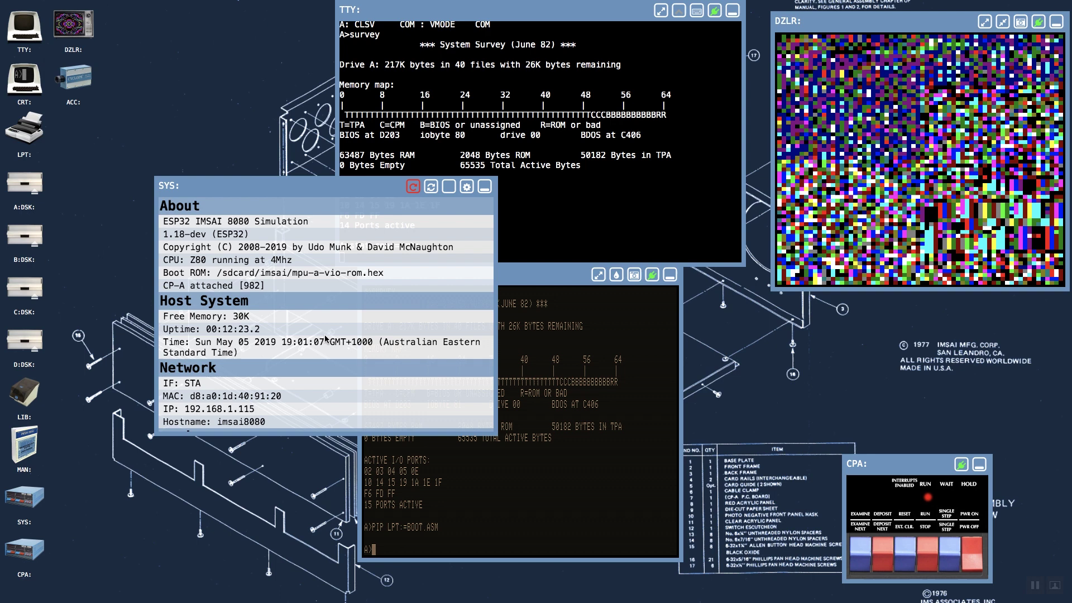
pyautogui.scroll(-3, 325, 338)
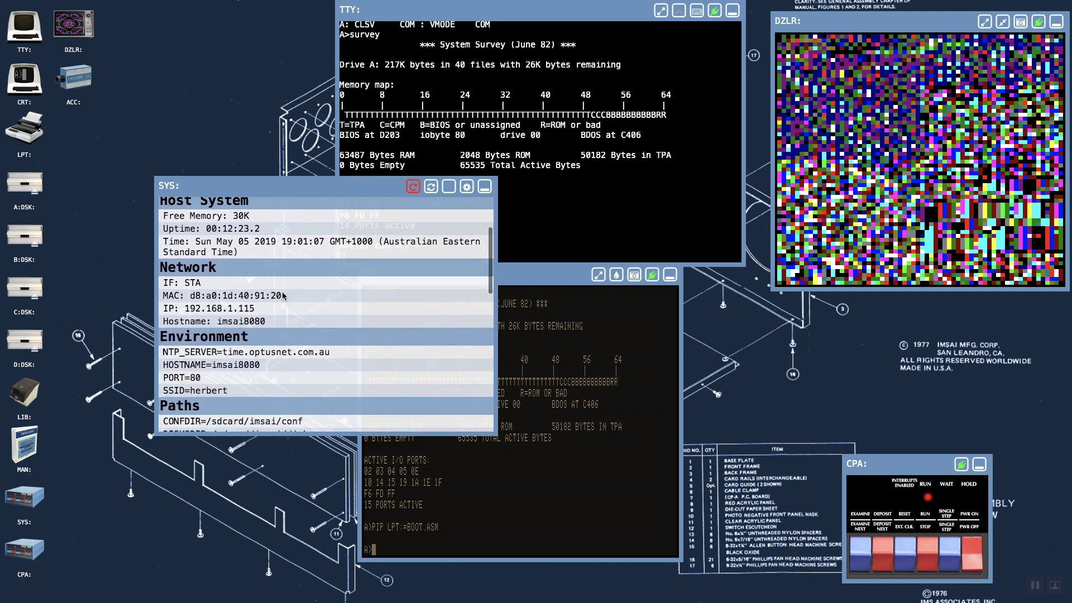
pyautogui.scroll(-3, 300, 360)
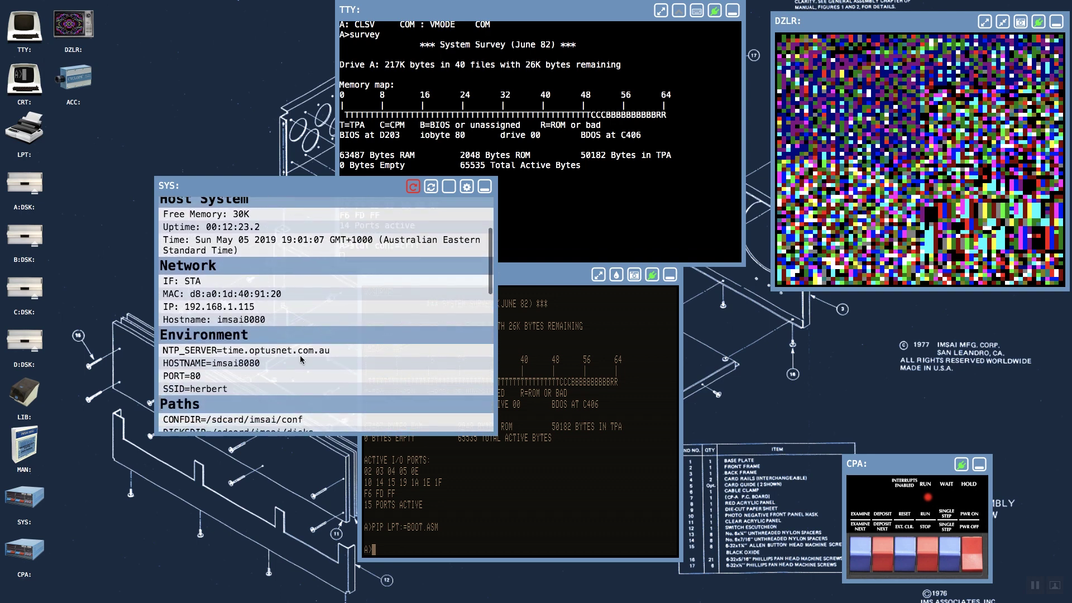
pyautogui.scroll(1, 300, 359)
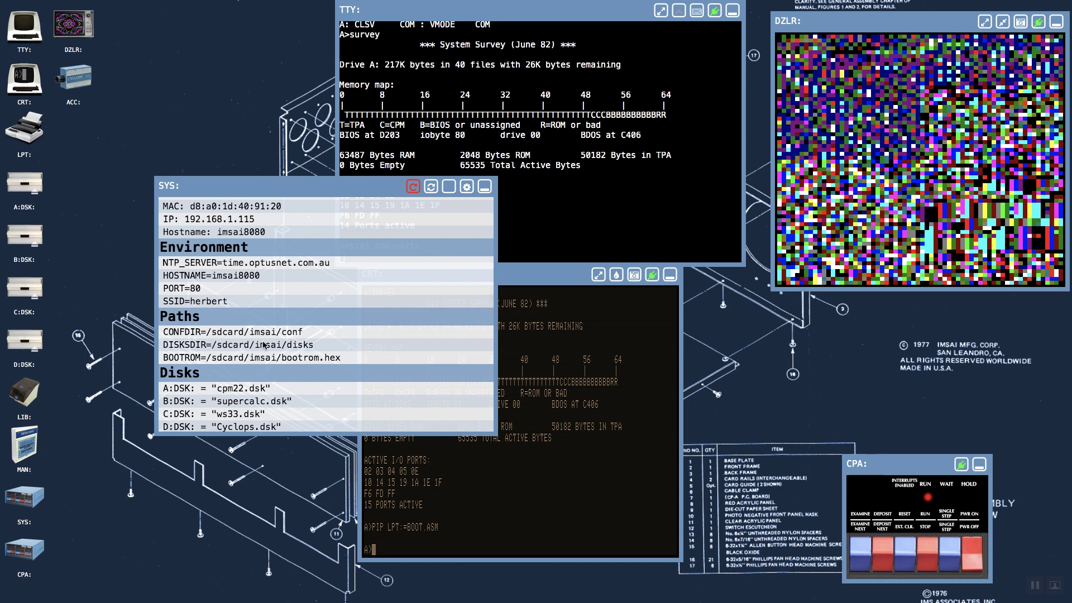
pyautogui.scroll(-5, 264, 345)
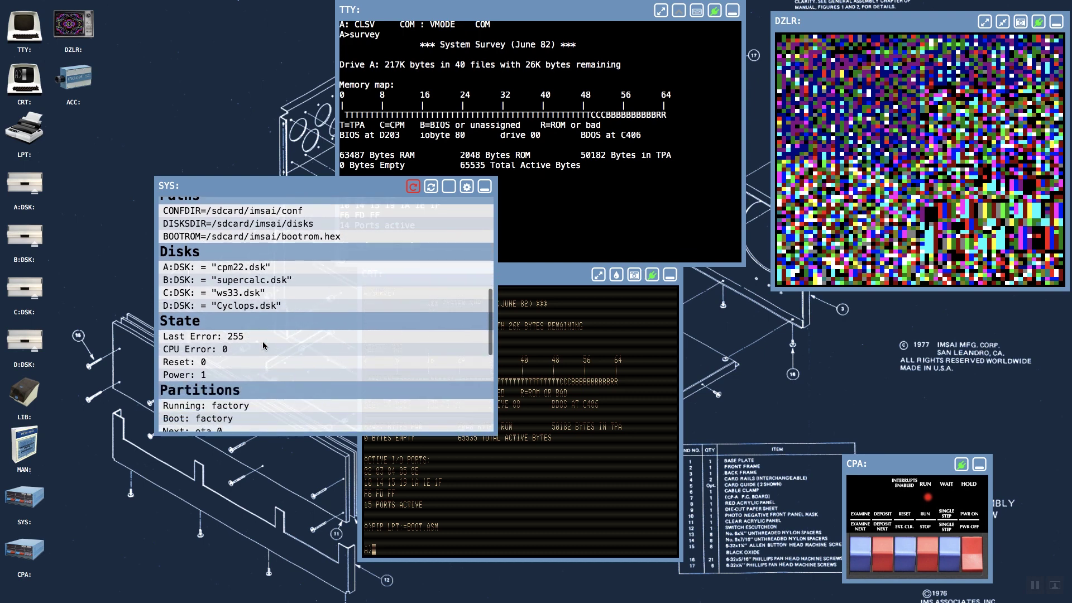
pyautogui.scroll(-2, 264, 345)
pyautogui.scroll(-3, 264, 345)
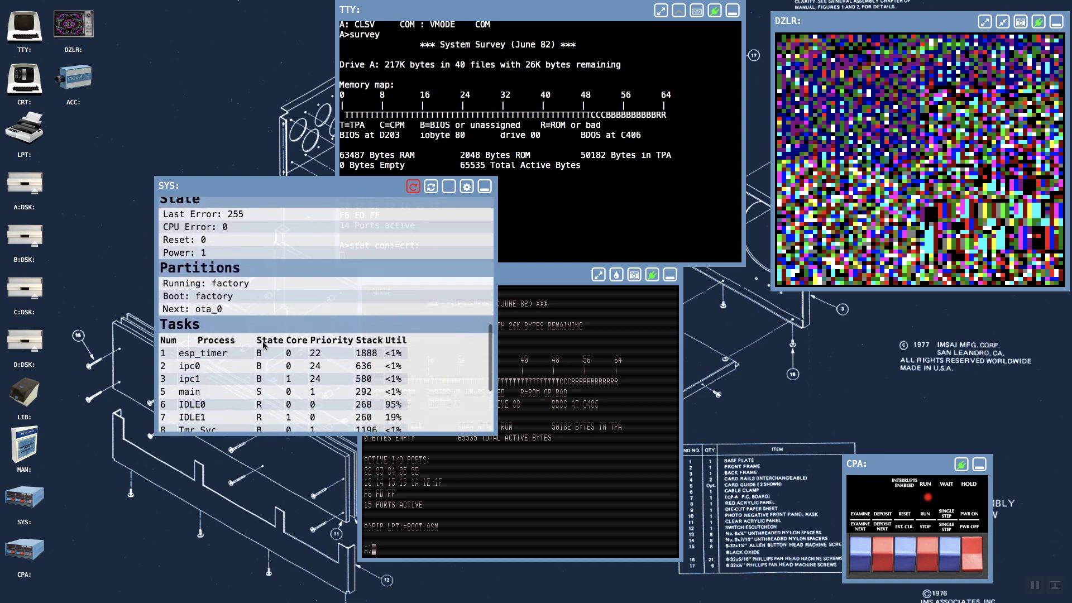
pyautogui.scroll(-3, 264, 345)
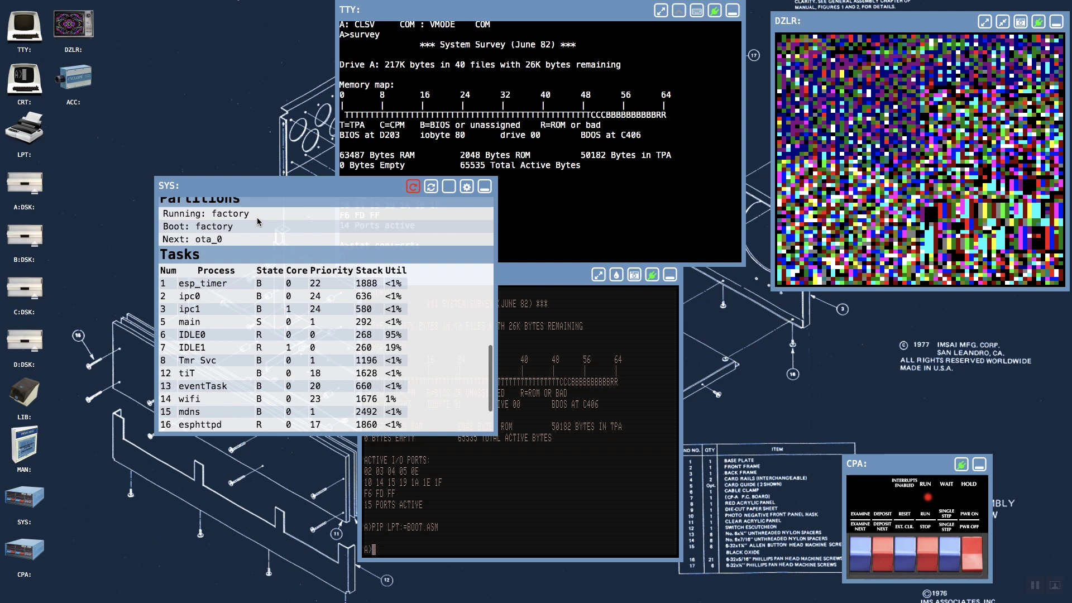
pyautogui.scroll(-2, 300, 345)
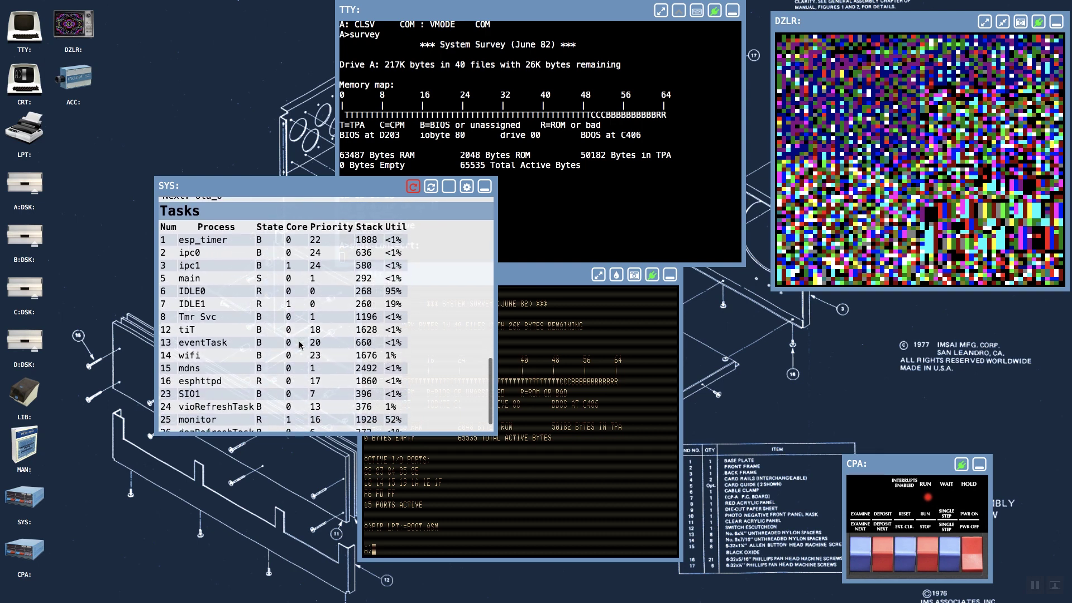
pyautogui.scroll(-1, 300, 345)
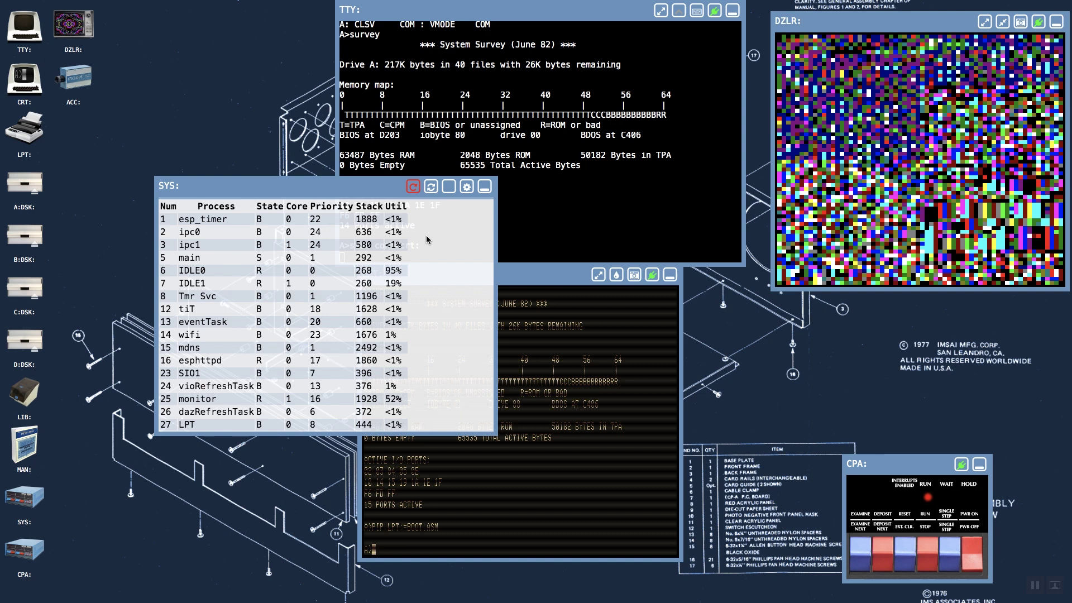
pyautogui.click(467, 189)
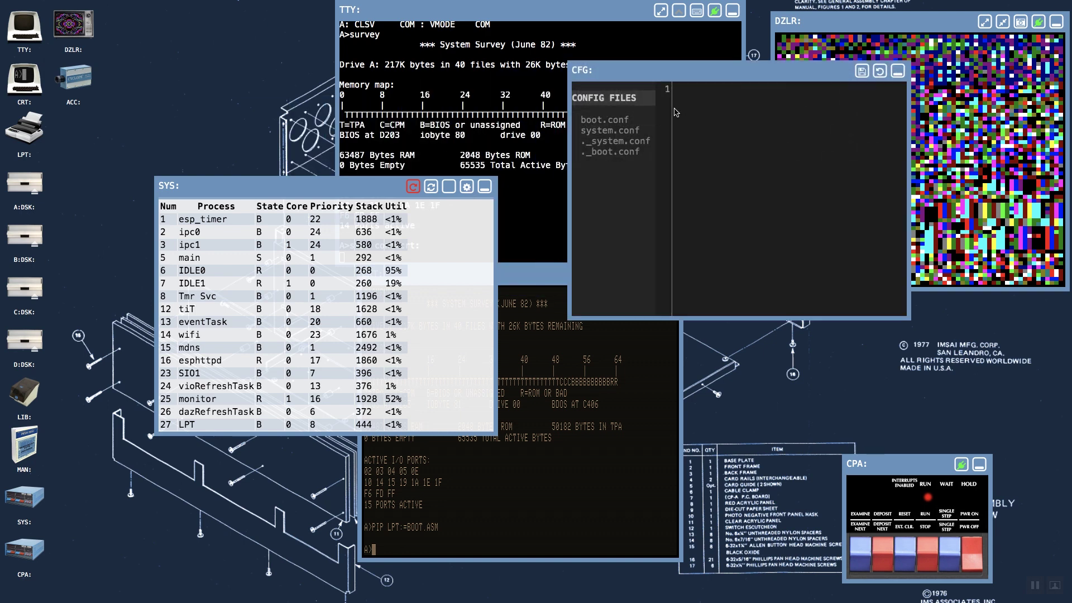
# Step: Load boot.conf, then system.conf, and browse its settings such as fp_fps 60 and ram 64
pyautogui.click(613, 122)
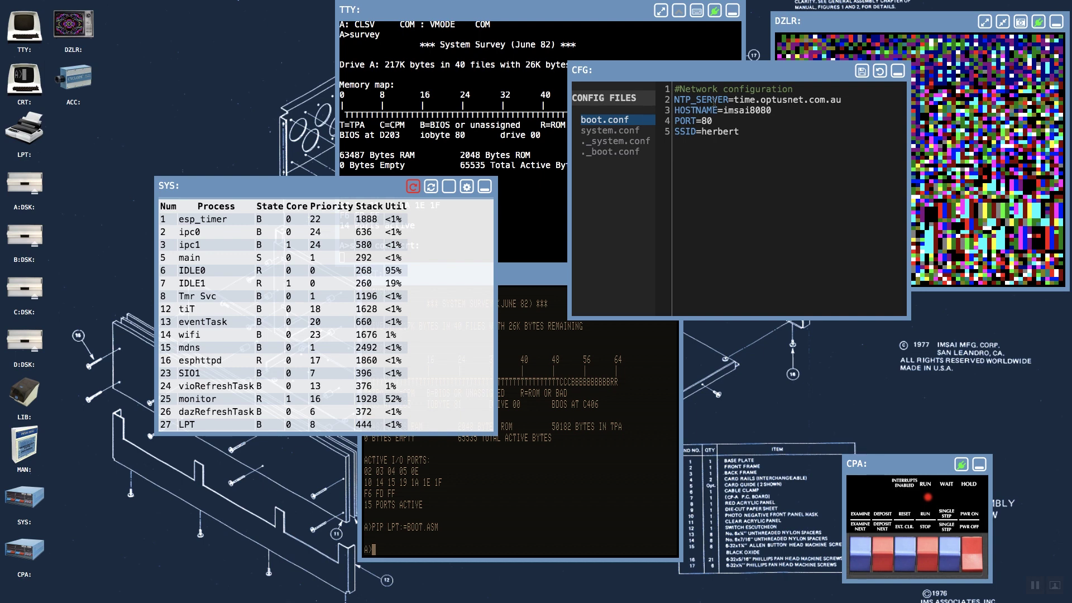
pyautogui.click(609, 132)
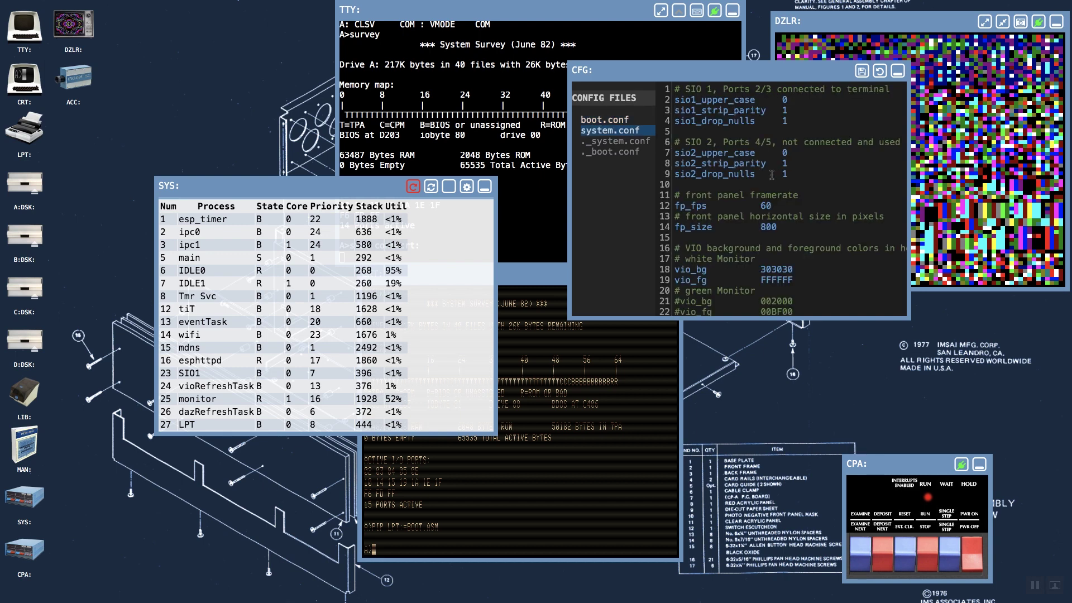
pyautogui.scroll(-3, 772, 175)
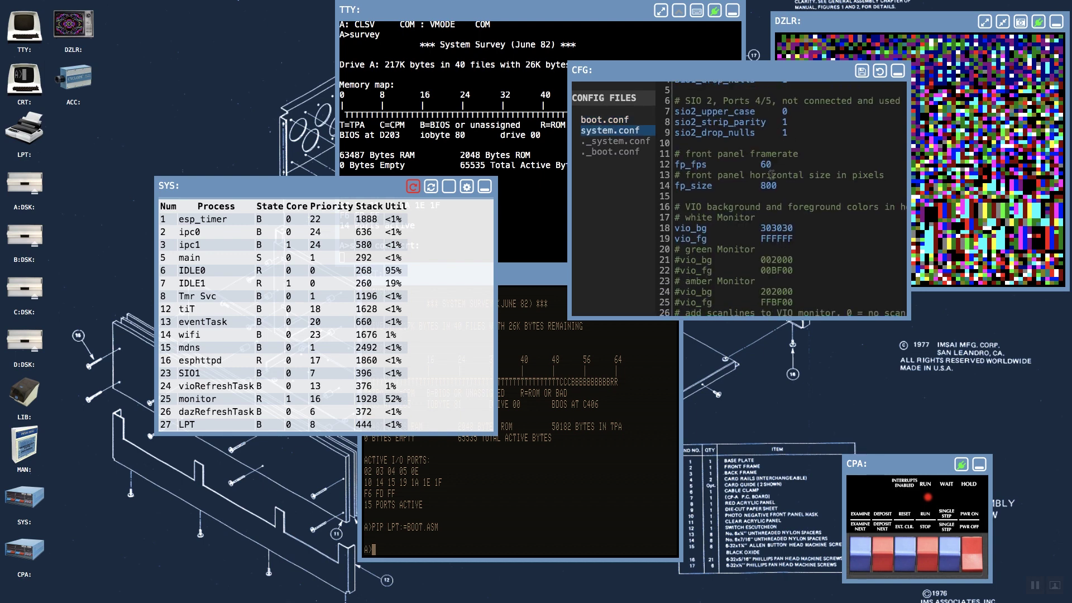
pyautogui.scroll(3, 772, 175)
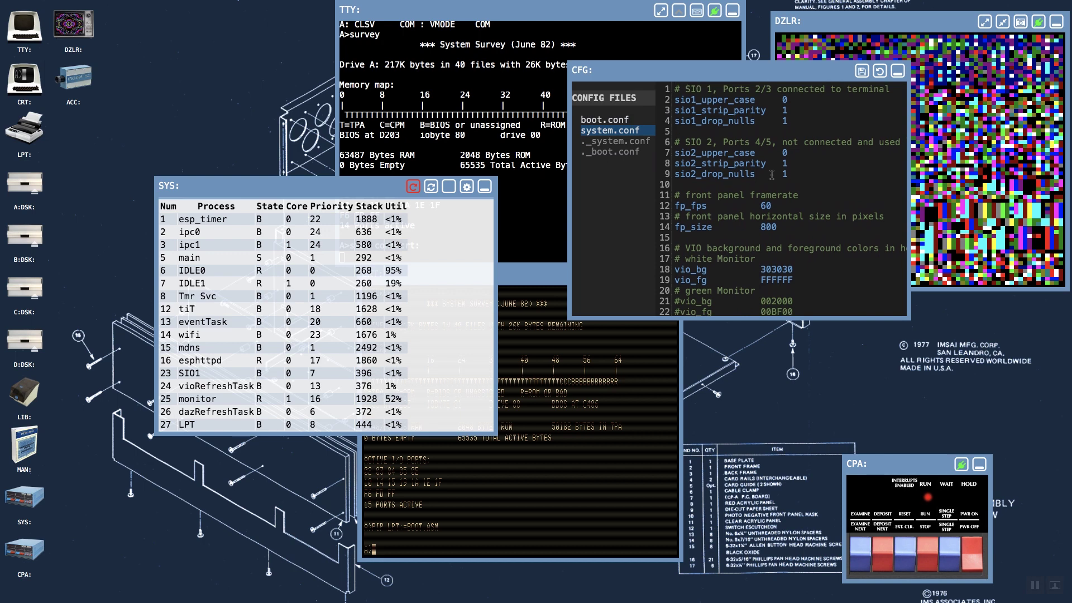
pyautogui.scroll(-3, 772, 175)
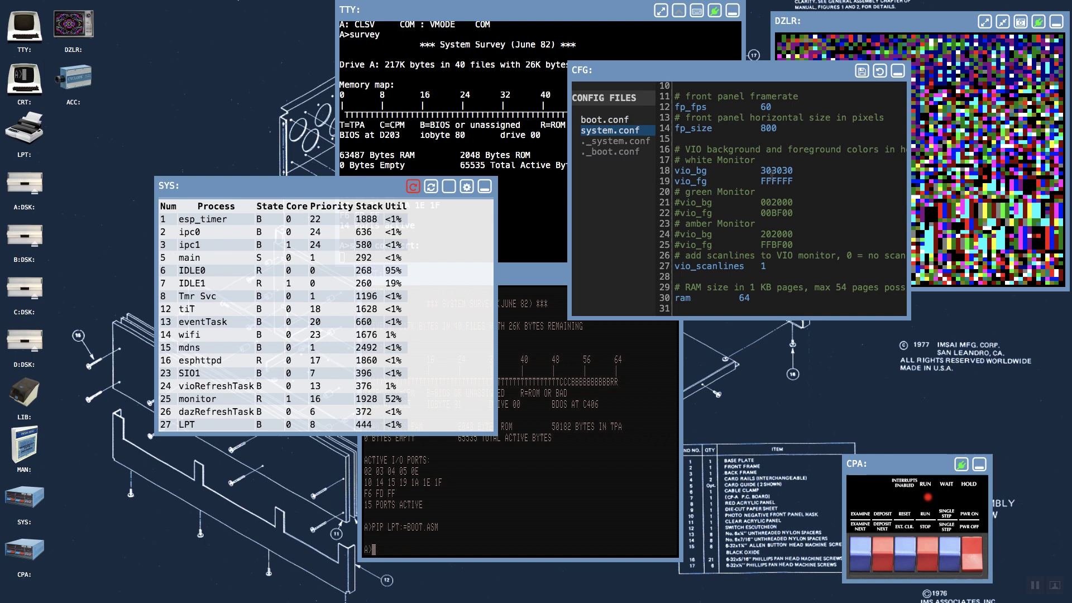
pyautogui.scroll(3, 772, 175)
pyautogui.hscroll(1, 772, 175)
pyautogui.hscroll(-1, 771, 175)
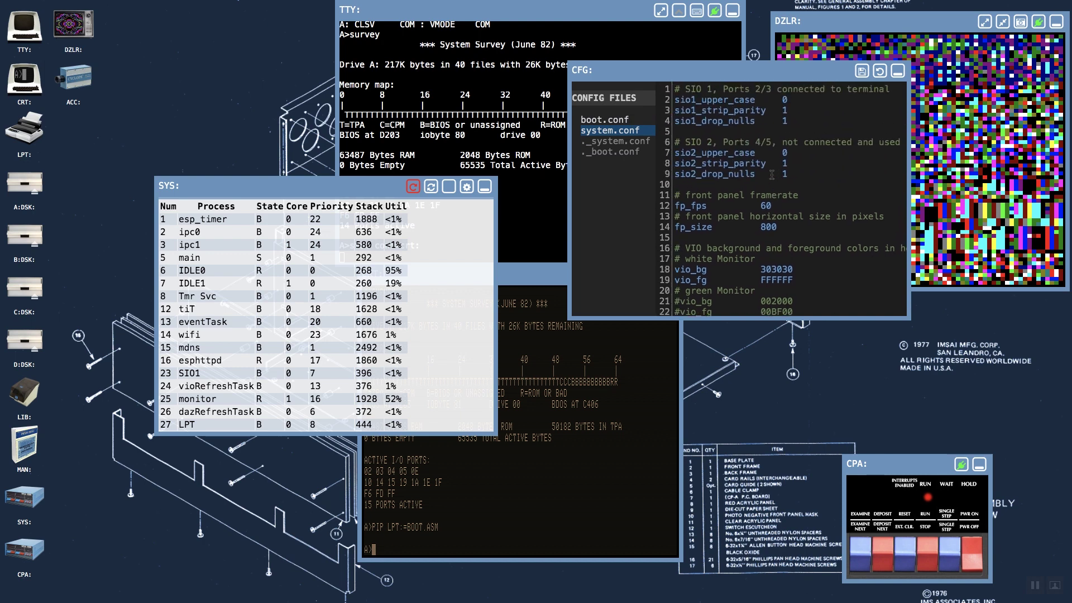
pyautogui.scroll(-3, 772, 175)
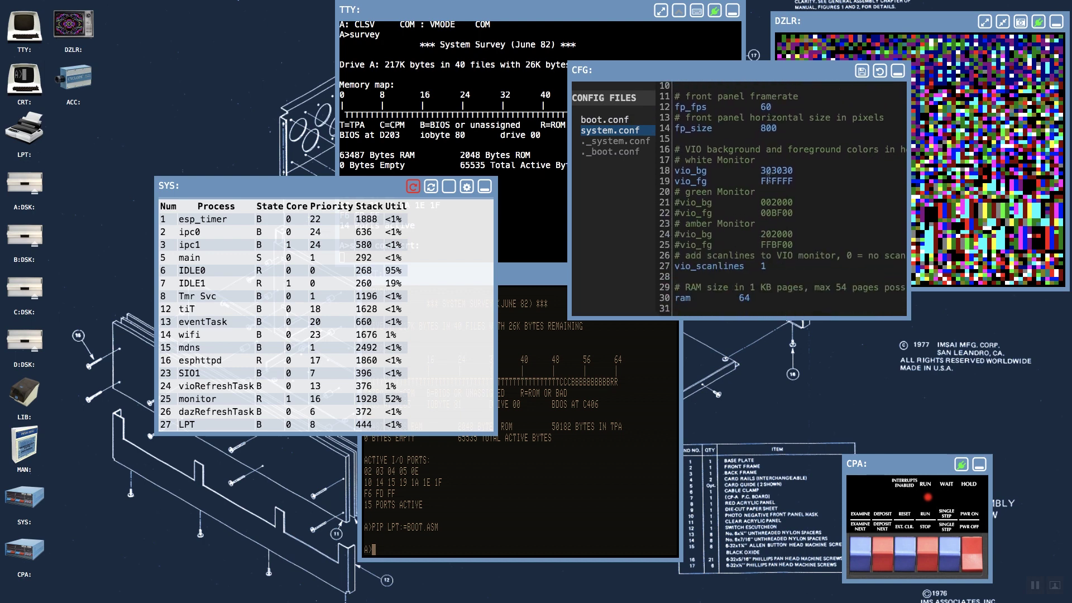
pyautogui.scroll(1, 780, 148)
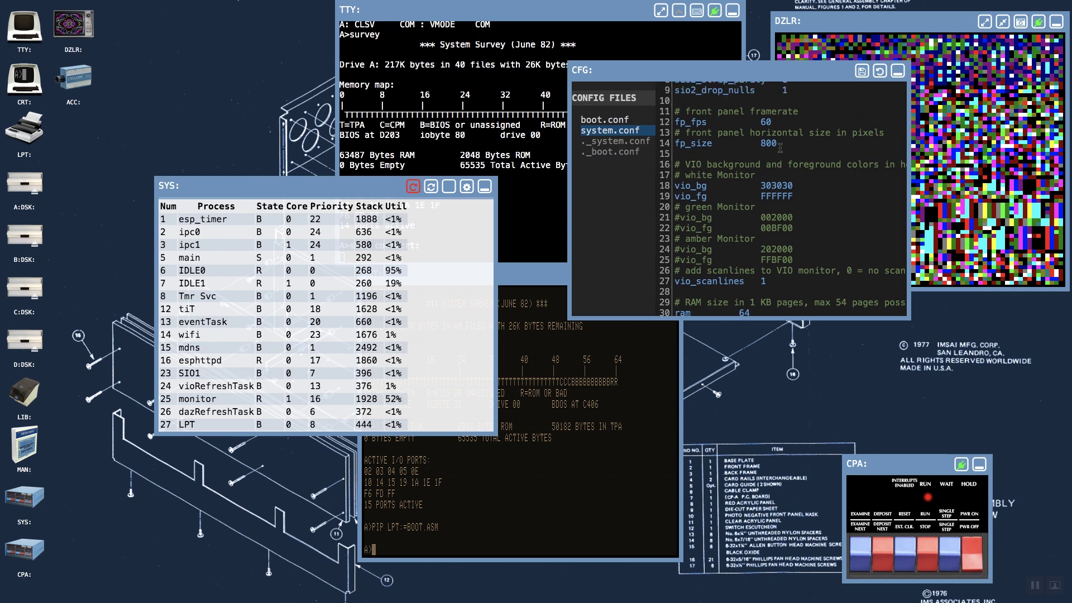
pyautogui.scroll(3, 780, 148)
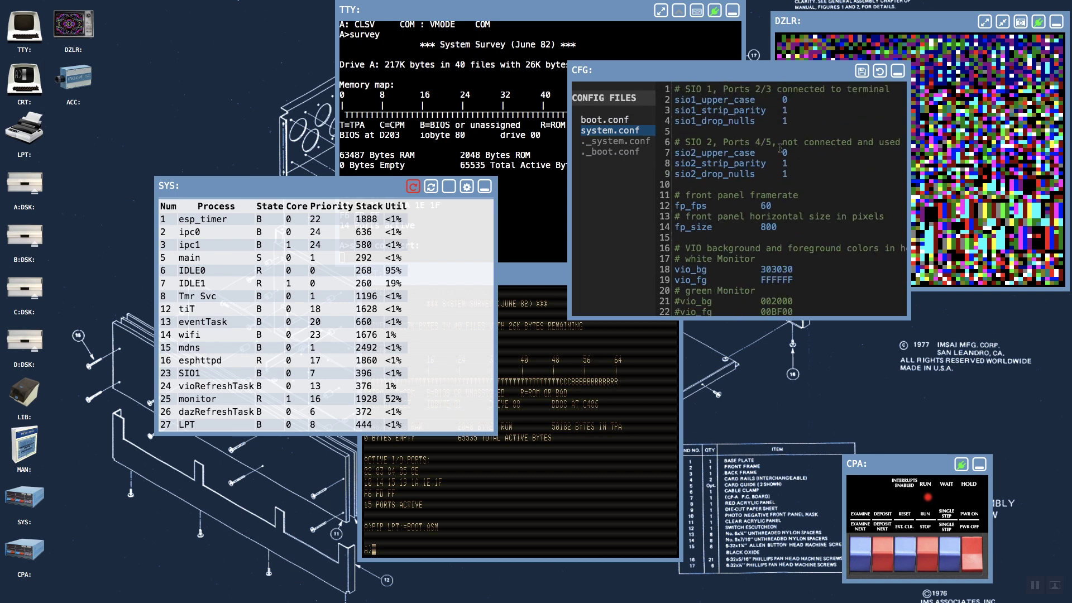
# Step: Minimize the CFG and SYS windows and open the MAN manuals library
pyautogui.click(898, 72)
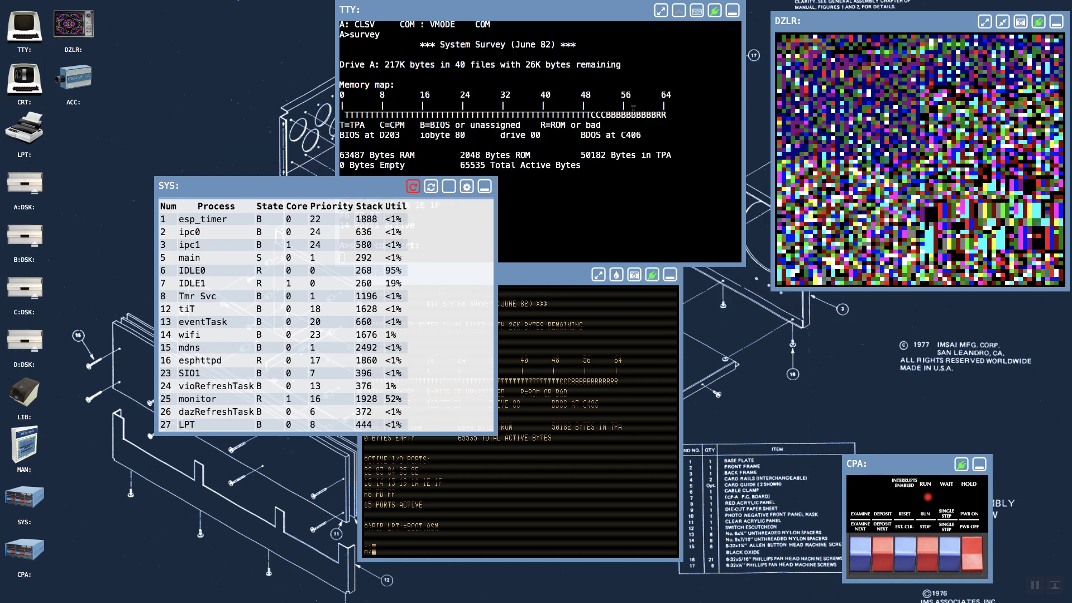
pyautogui.click(484, 186)
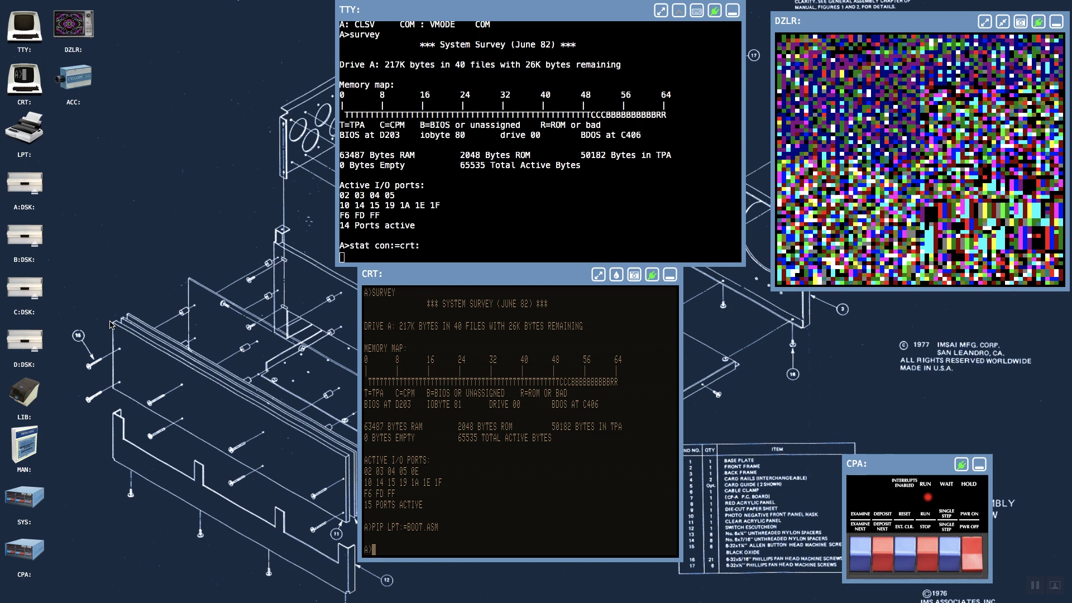
pyautogui.click(26, 442)
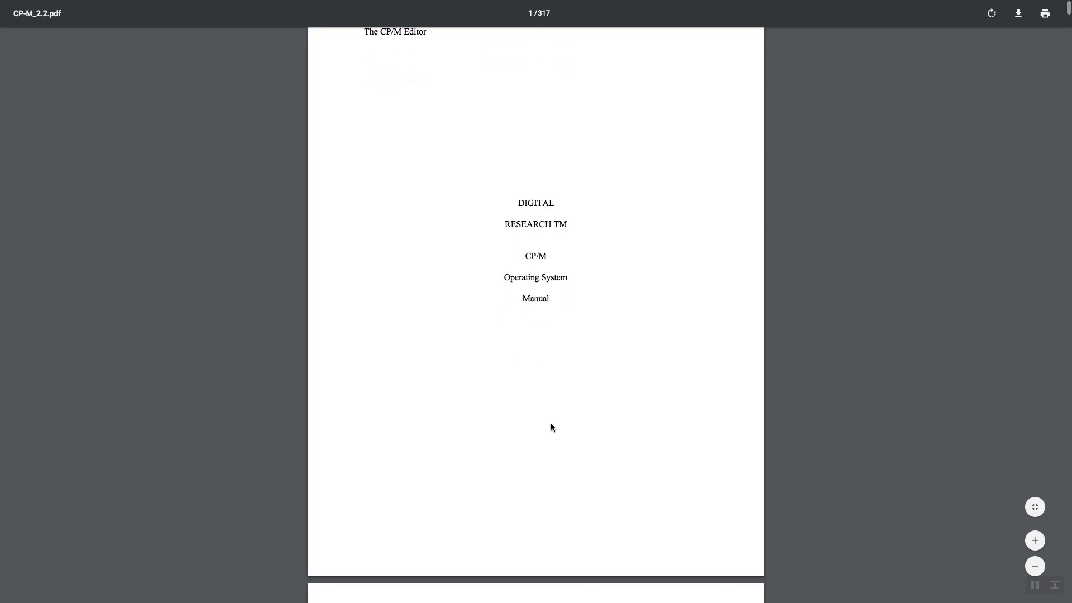
pyautogui.scroll(-10, 550, 427)
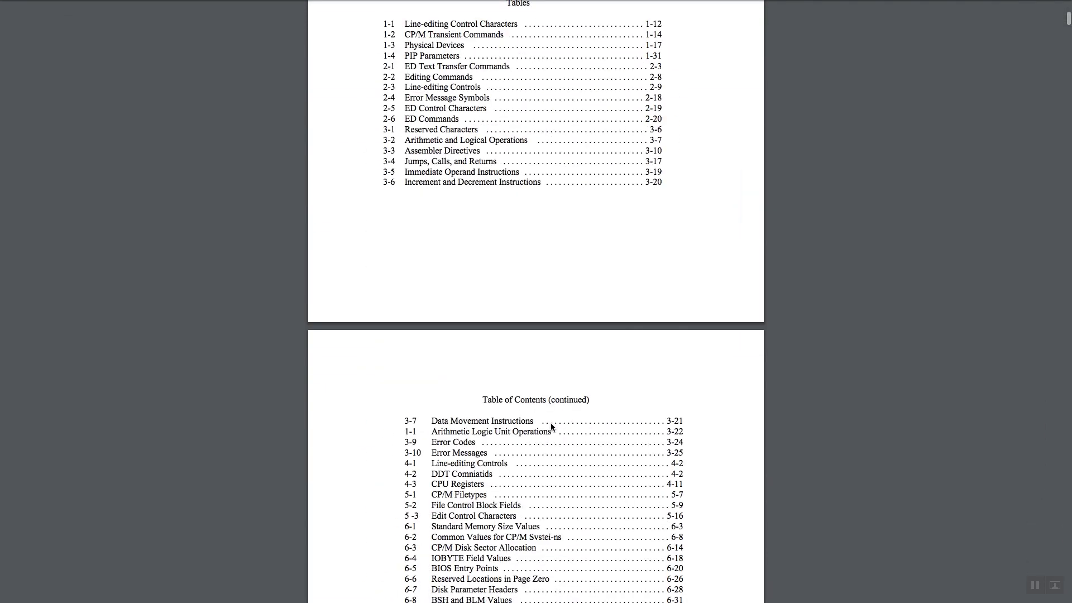
# Step: Scroll through the CP/M 2.2 manual's opening pages
pyautogui.scroll(20, 550, 423)
pyautogui.scroll(3, 550, 427)
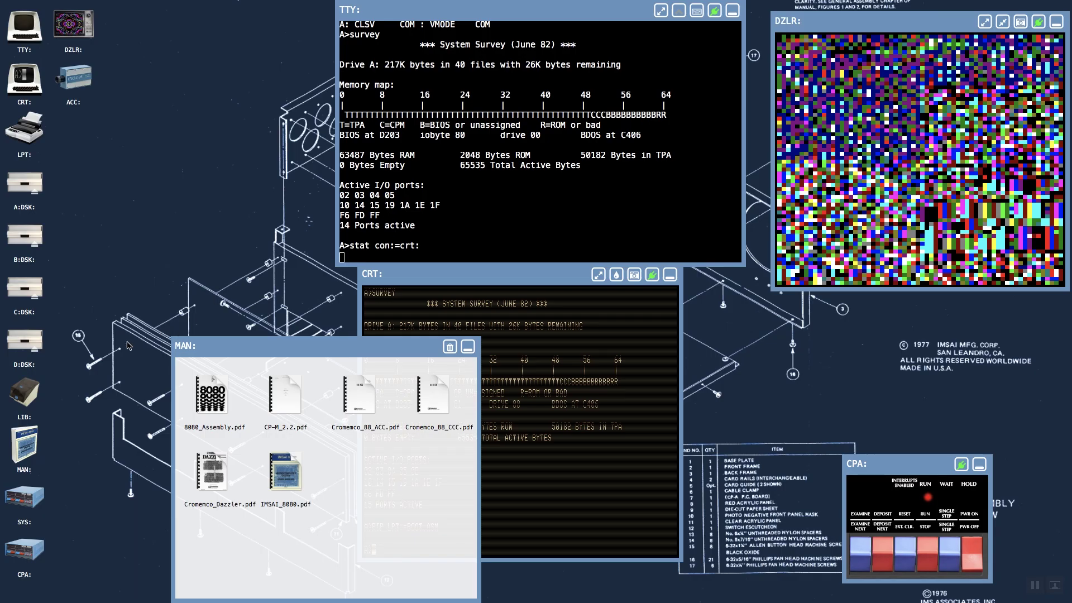
# Step: Open Cromemco_Dazzler.pdf from the manuals list and scroll through it
pyautogui.doubleClick(218, 475)
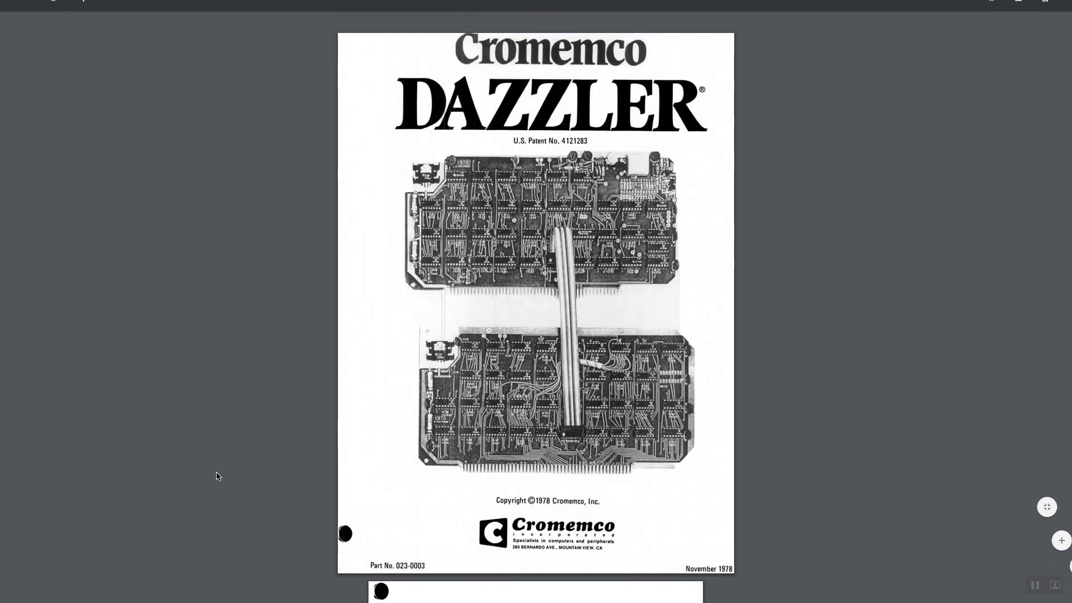
pyautogui.scroll(-10, 217, 476)
pyautogui.scroll(-20, 218, 475)
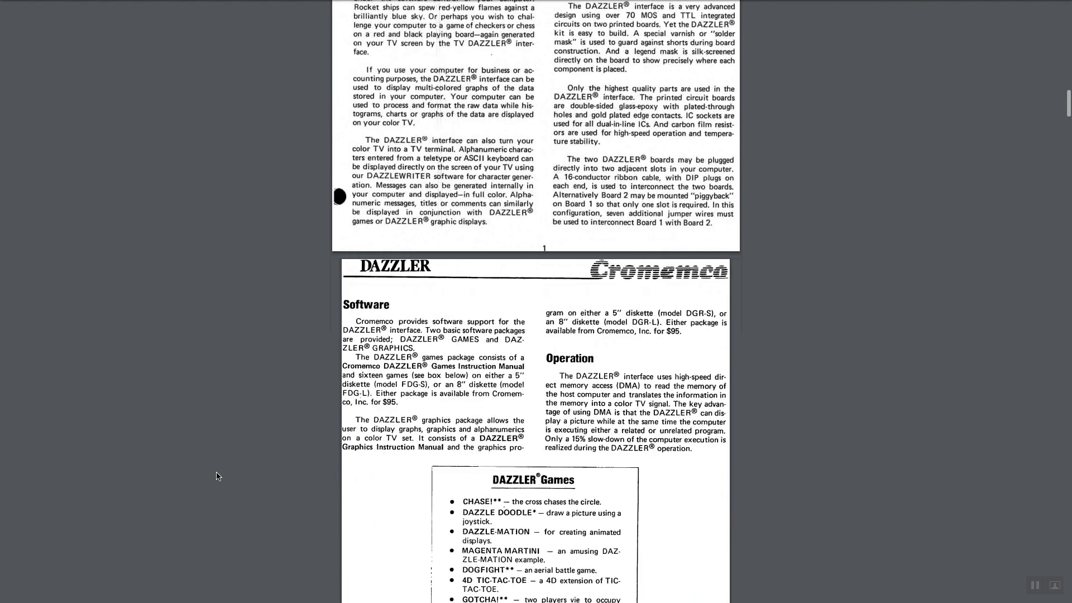
pyautogui.scroll(-20, 218, 475)
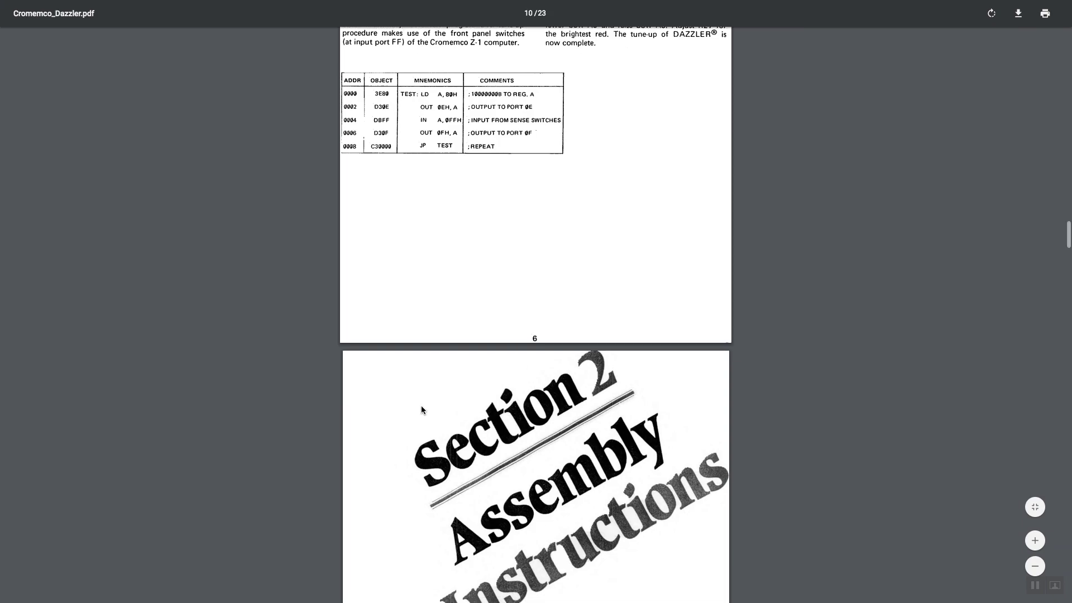
pyautogui.scroll(10, 421, 406)
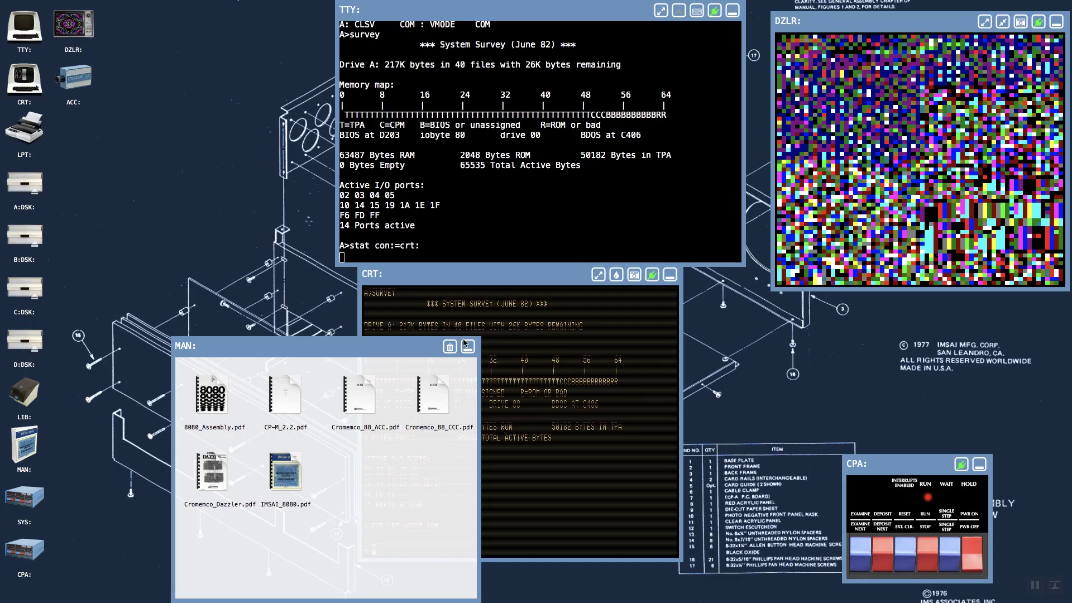
# Step: Minimize the MAN window and open the ACC Cyclops camera window
pyautogui.click(468, 347)
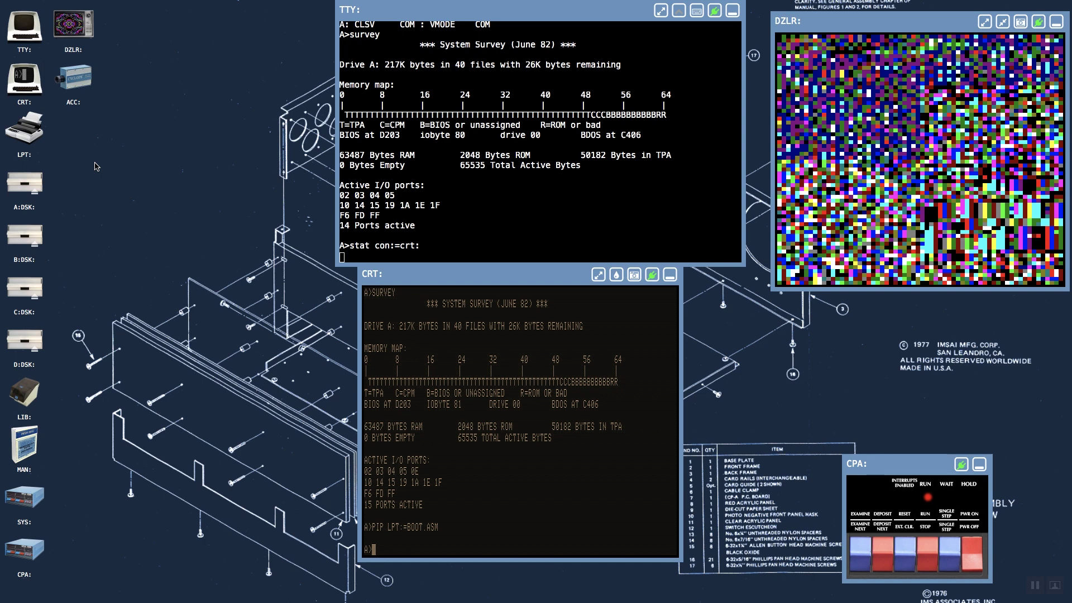
pyautogui.doubleClick(81, 88)
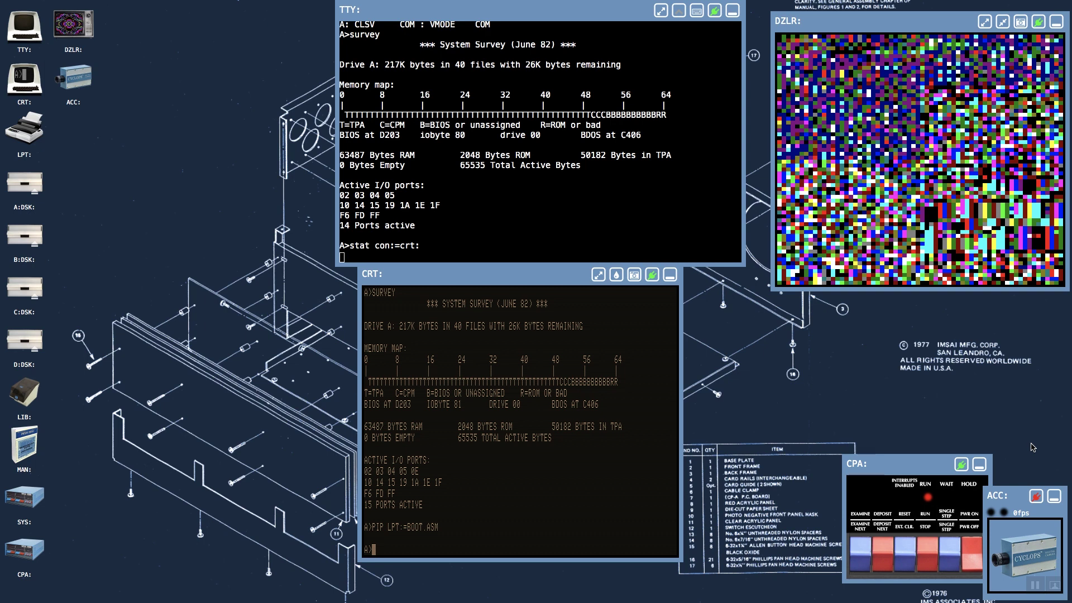
pyautogui.moveTo(634, 4)
# Step: Power on the Cyclops camera and switch the CRT to drive D
pyautogui.click(1038, 499)
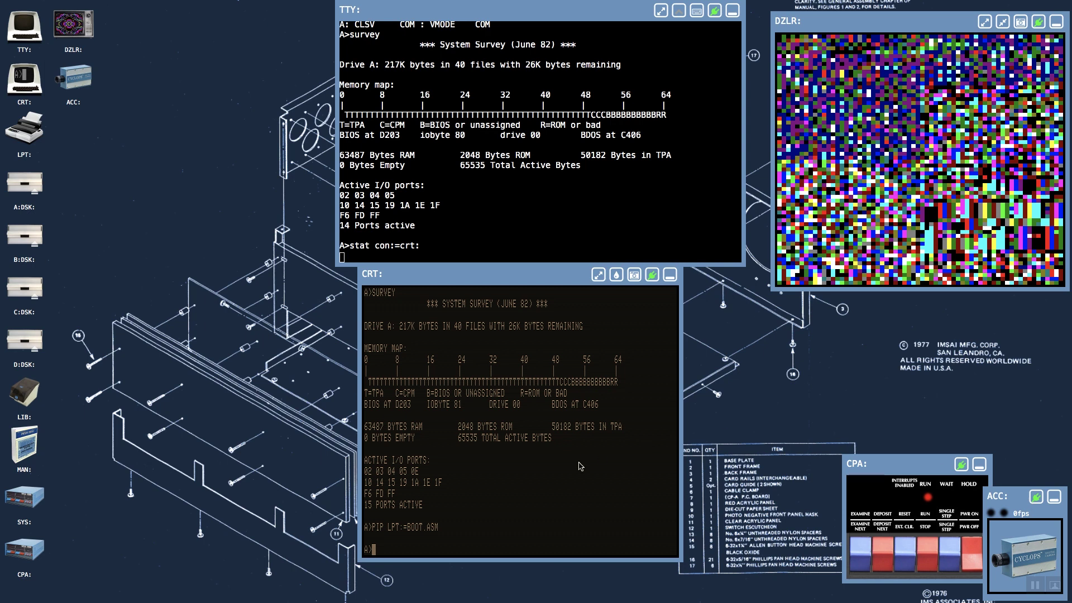
pyautogui.write('D:')
pyautogui.press('Return')
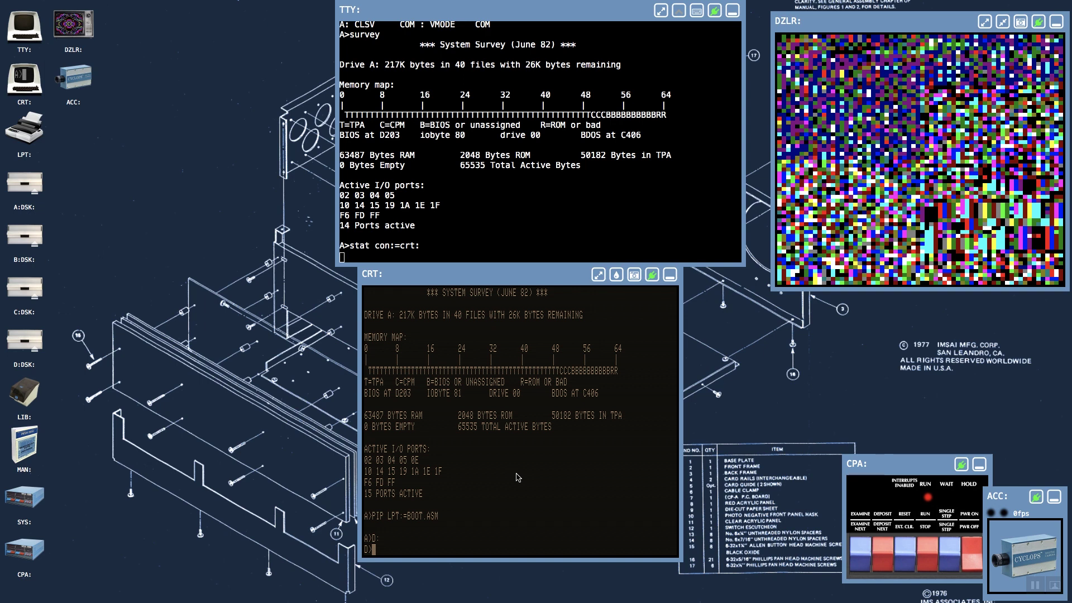
# Step: Run CCC-3B to show the camera's greyscale image on the Dazzler
pyautogui.write('CCC-3B')
pyautogui.press('Return')
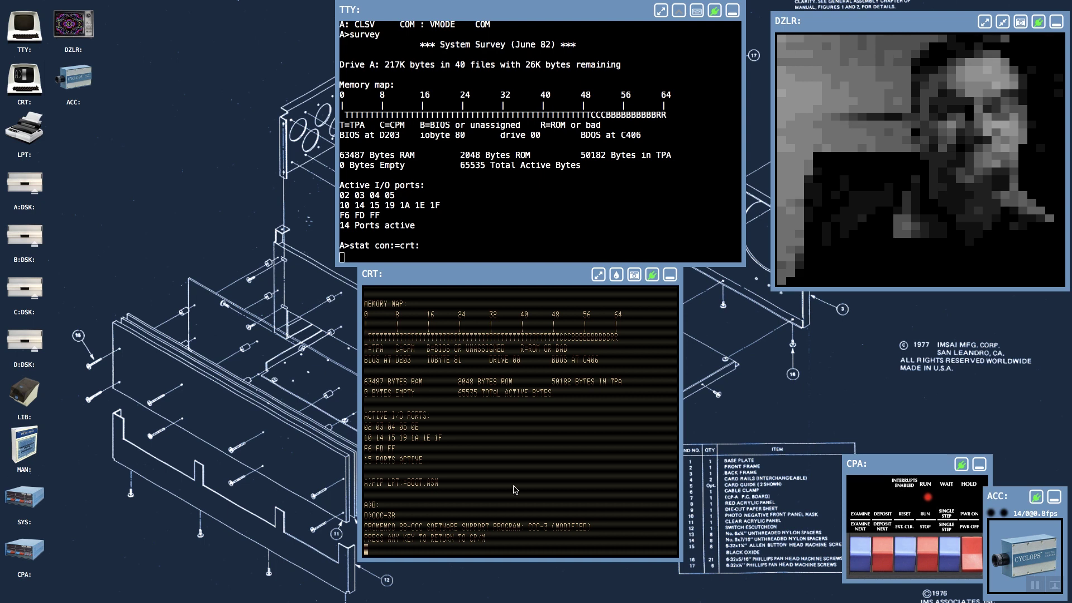
# Step: Exit the Cyclops camera program back to CP/M from the CRT terminal
pyautogui.press('Return')
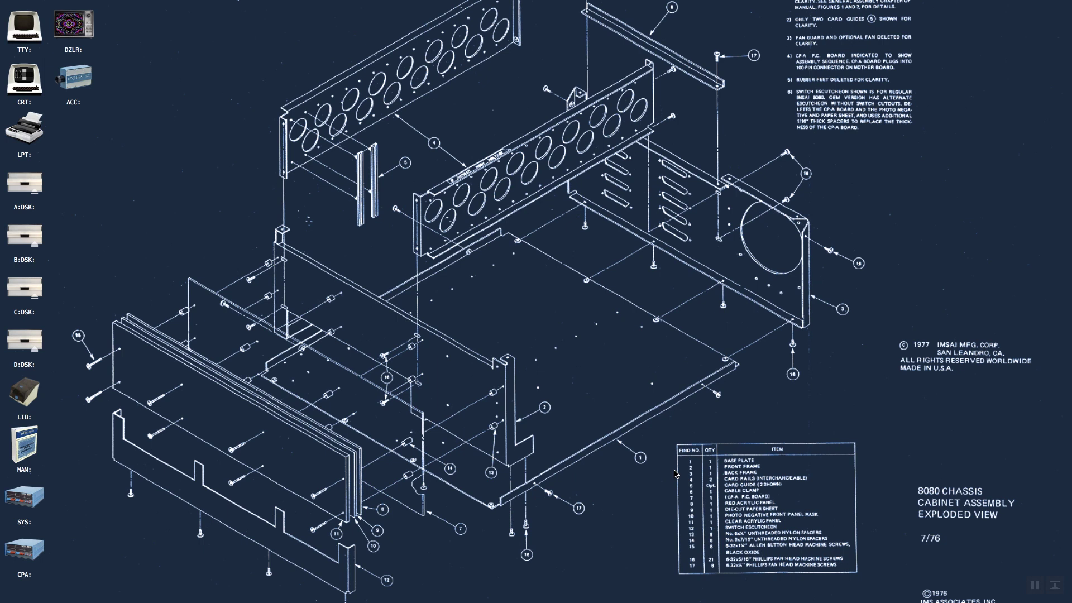
# Step: Reopen the CRT terminal and CPA front panel, tuck away SYS, and set RUN to boot CP/M 2.2
pyautogui.click(25, 85)
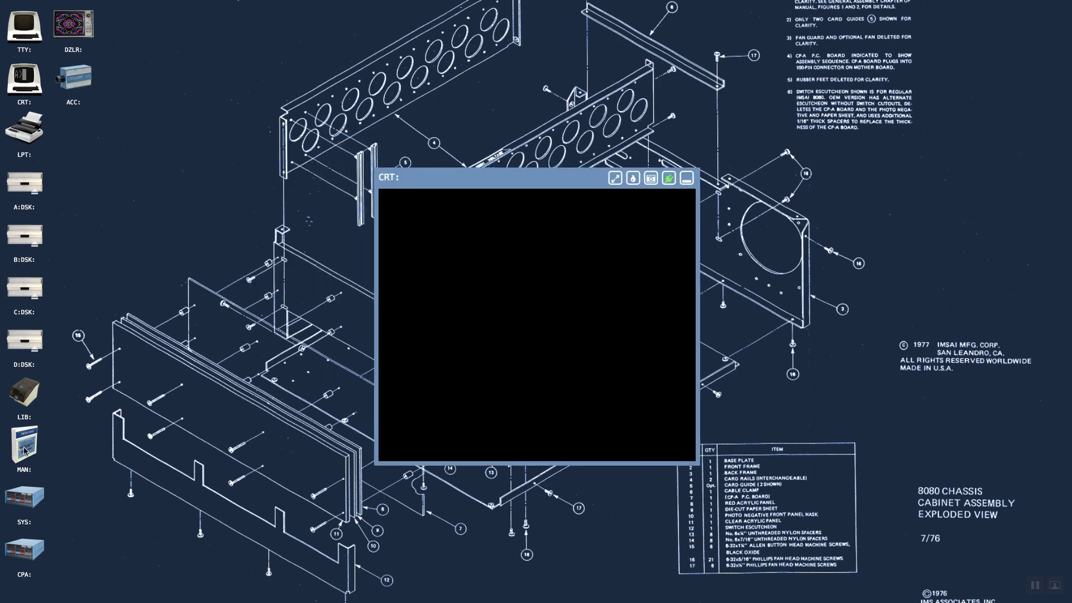
pyautogui.click(31, 503)
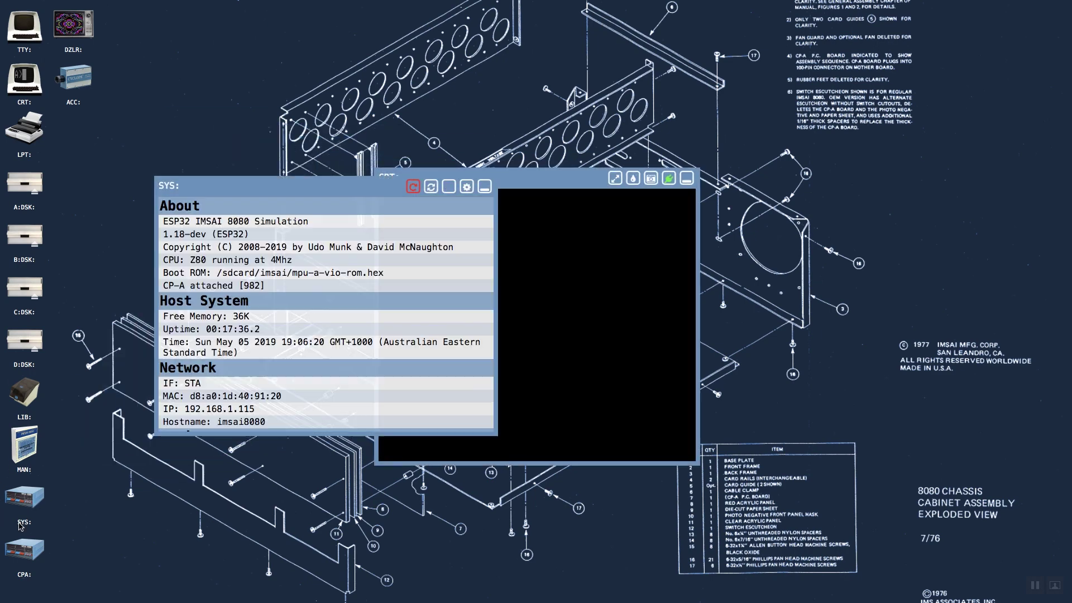
pyautogui.click(484, 186)
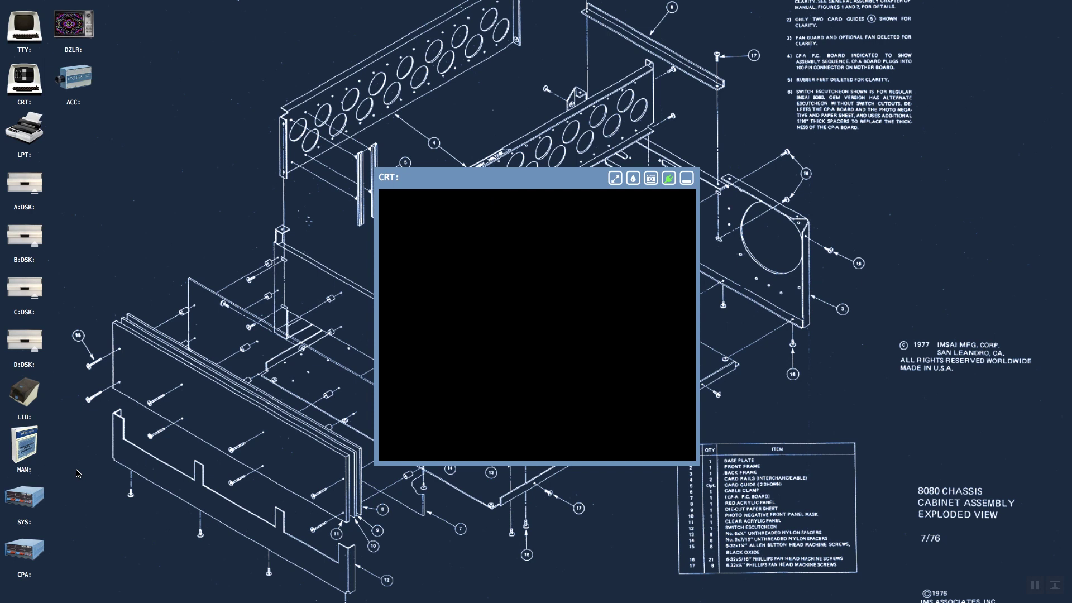
pyautogui.click(25, 545)
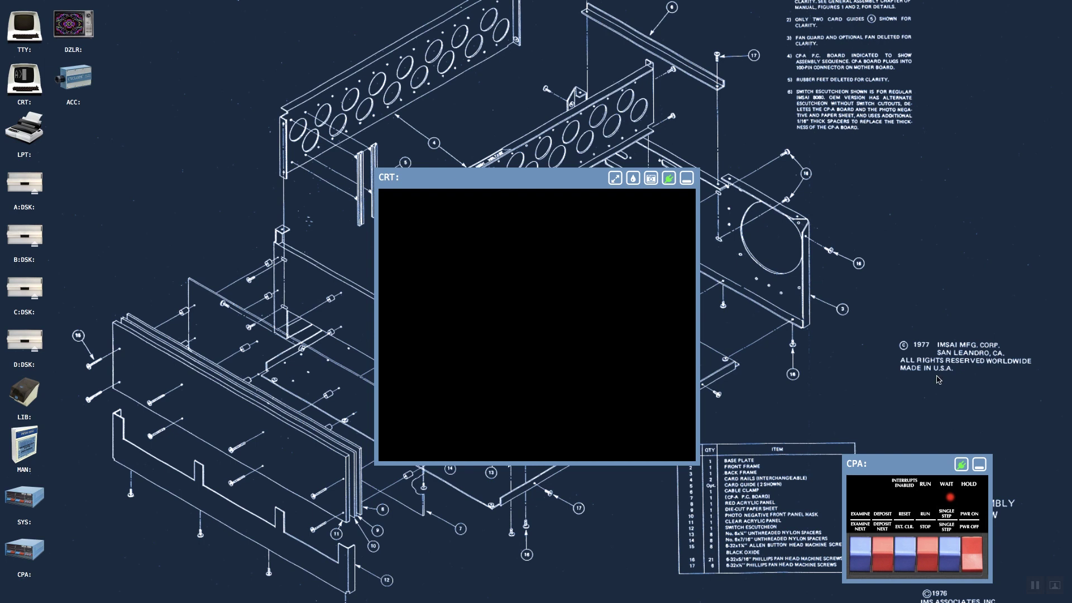
pyautogui.click(930, 553)
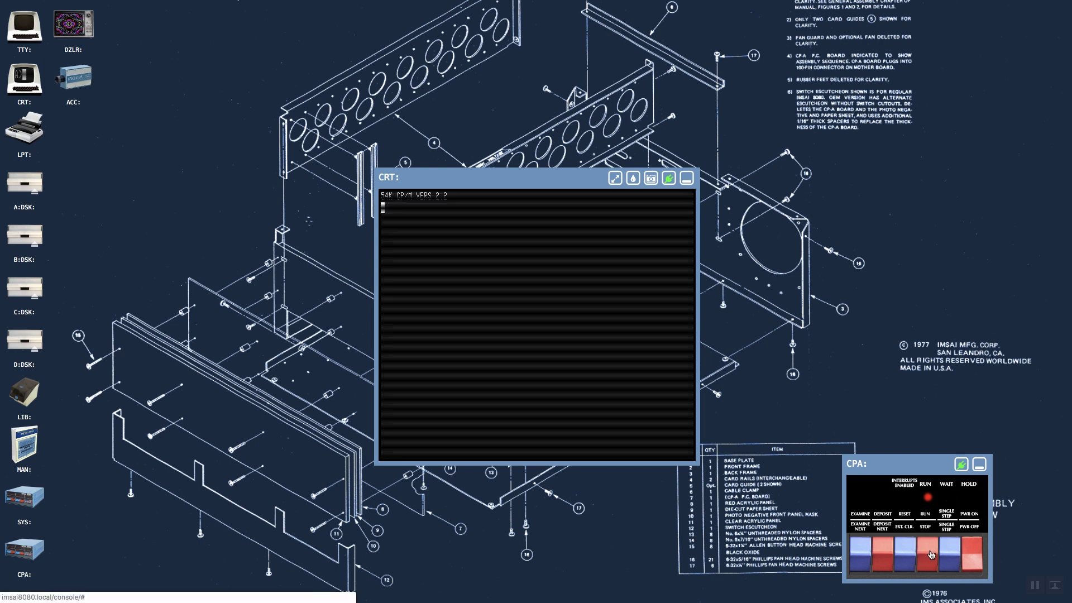